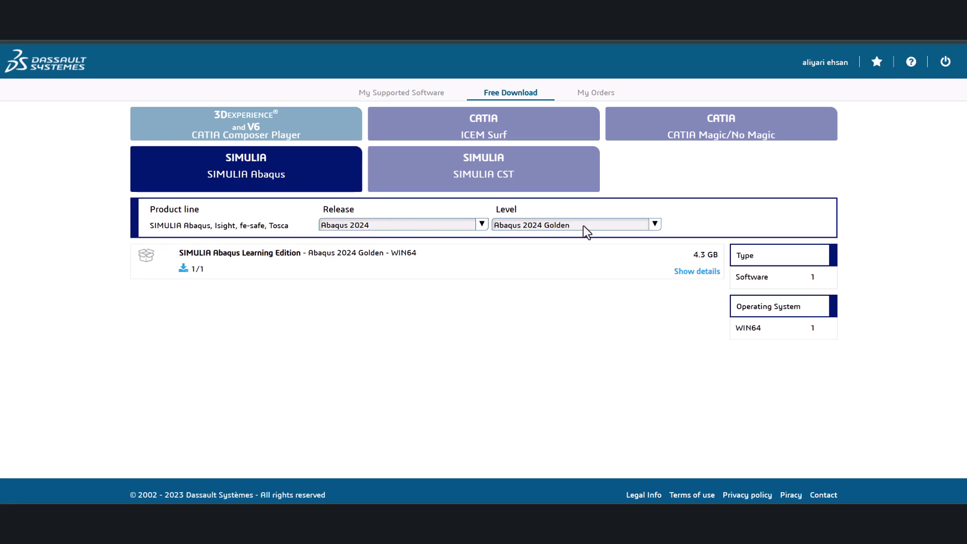
- Show the Abaqus 2024 Learning Edition download details and save its zip file
click(696, 271)
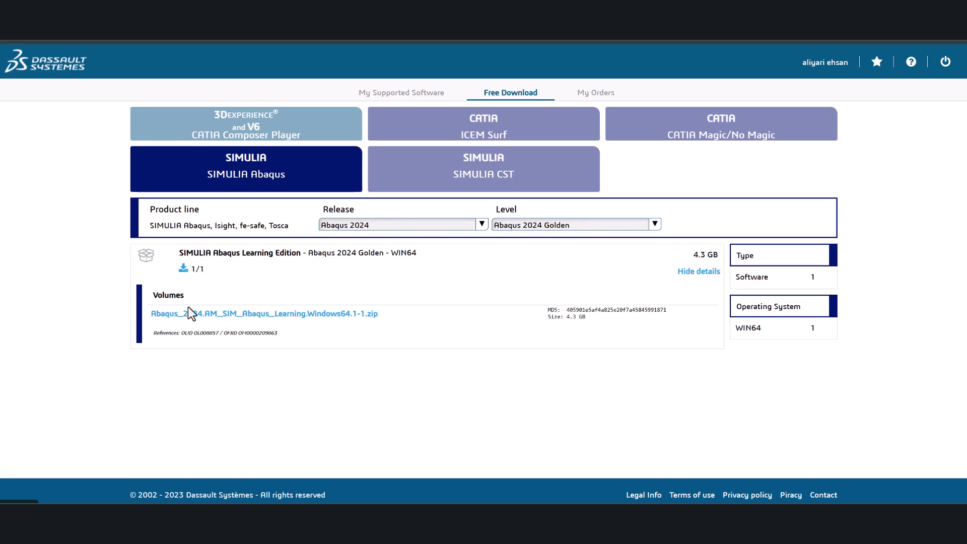
click(245, 316)
click(341, 278)
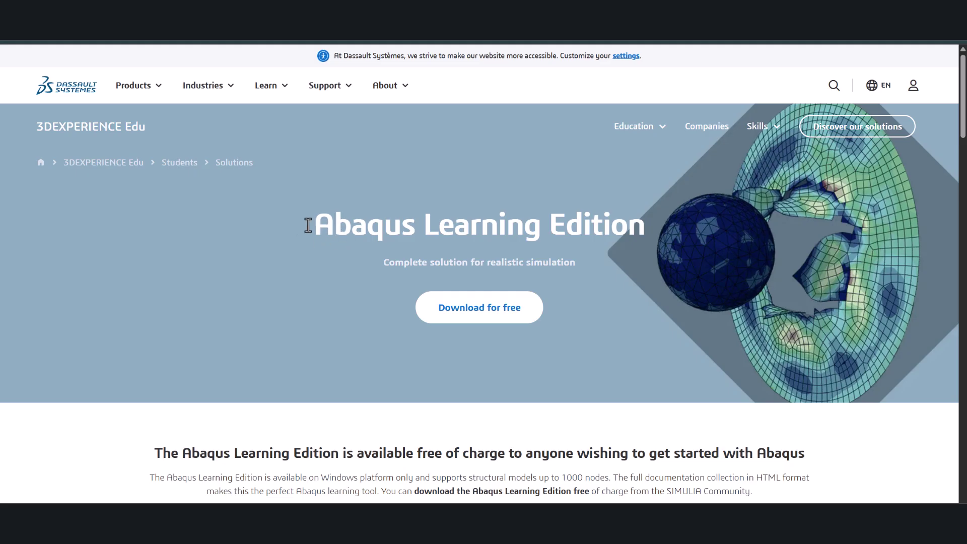
- Review the Learning Edition heading and description, and accept the installation verification results
drag(308, 225, 651, 230)
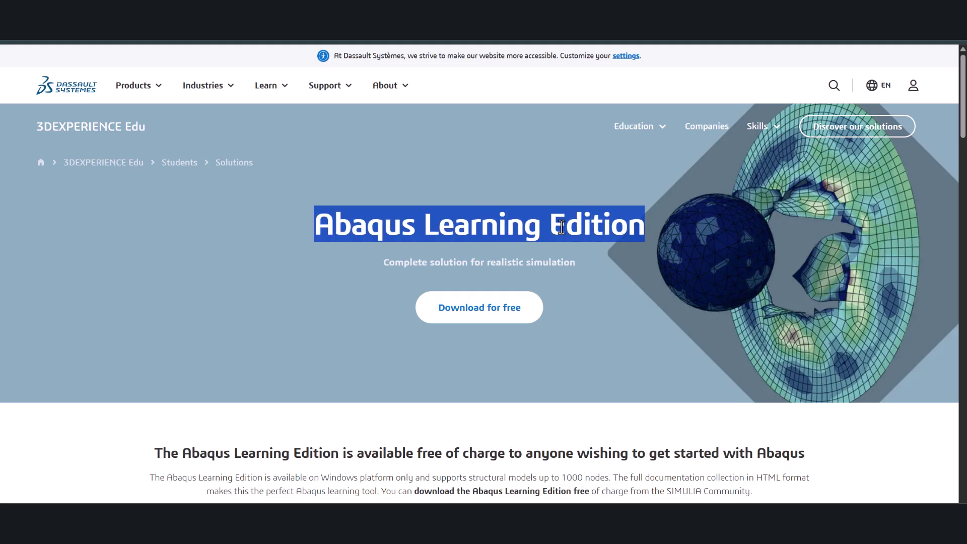
scroll(466, 221, down, 5)
scroll(415, 227, down, 3)
scroll(357, 230, up, 4)
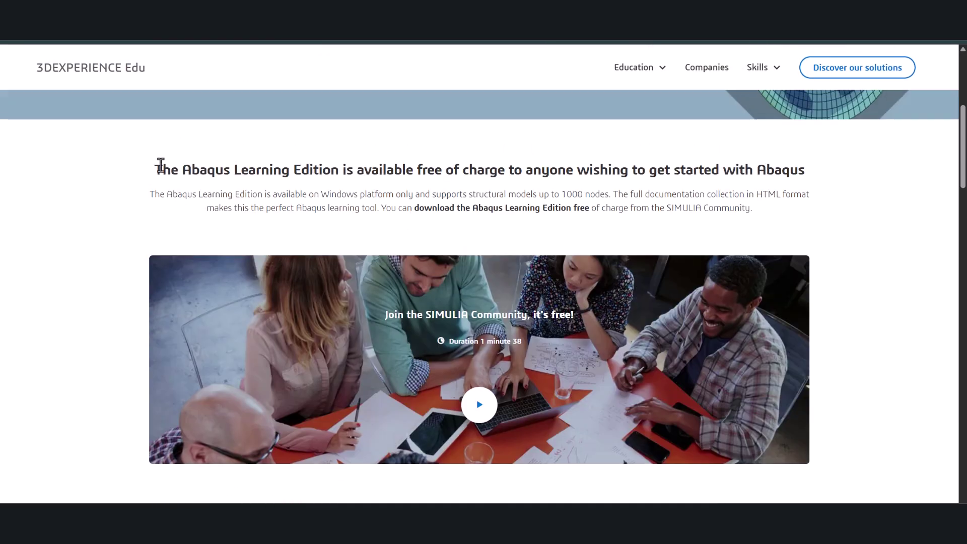
drag(161, 167, 351, 194)
click(331, 195)
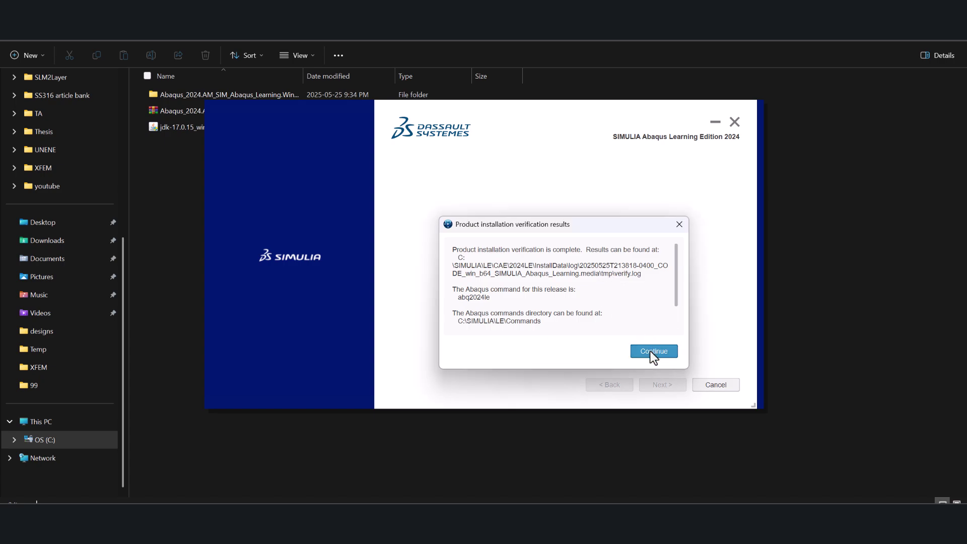
click(650, 351)
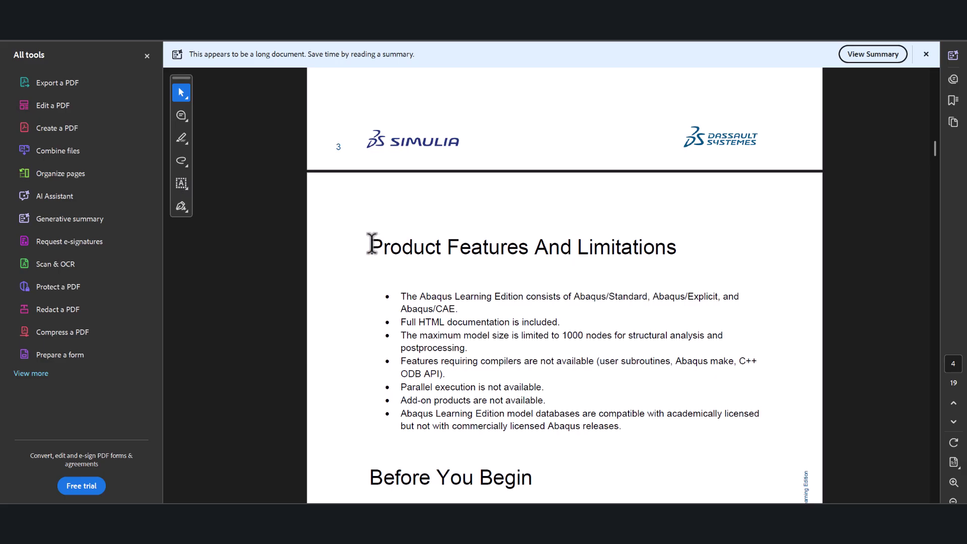
- Read the Product Features and Limitations bullets, noting full HTML documentation and the 1000-node limit
drag(368, 245, 594, 258)
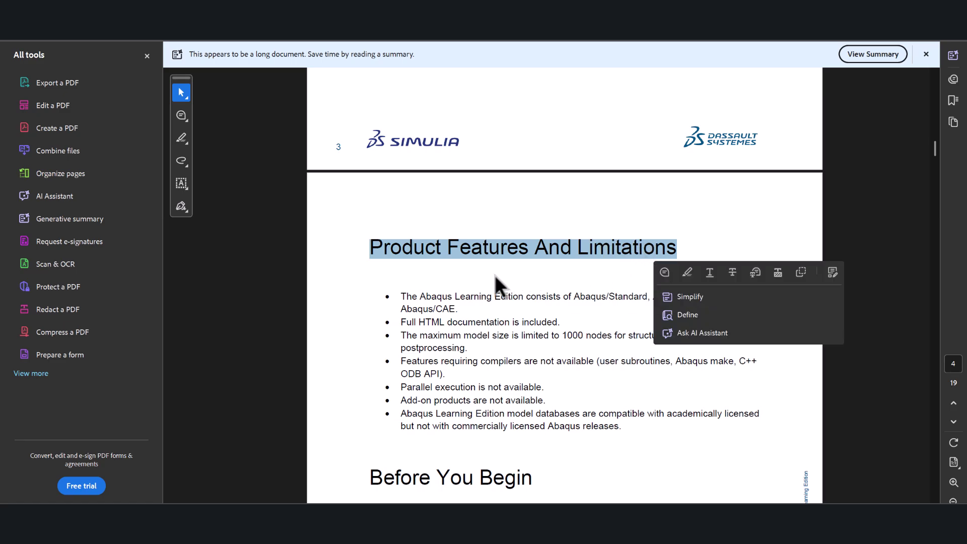
click(481, 286)
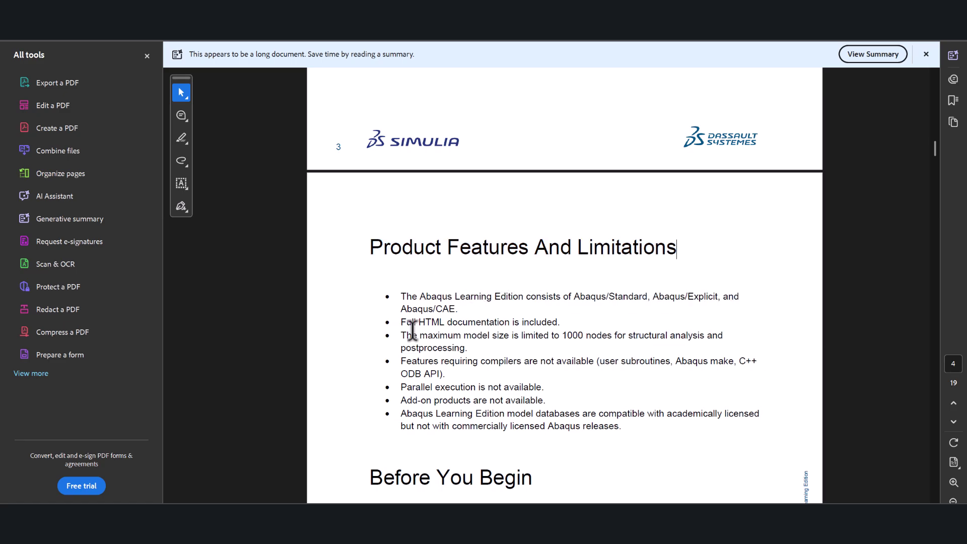
drag(398, 296, 586, 298)
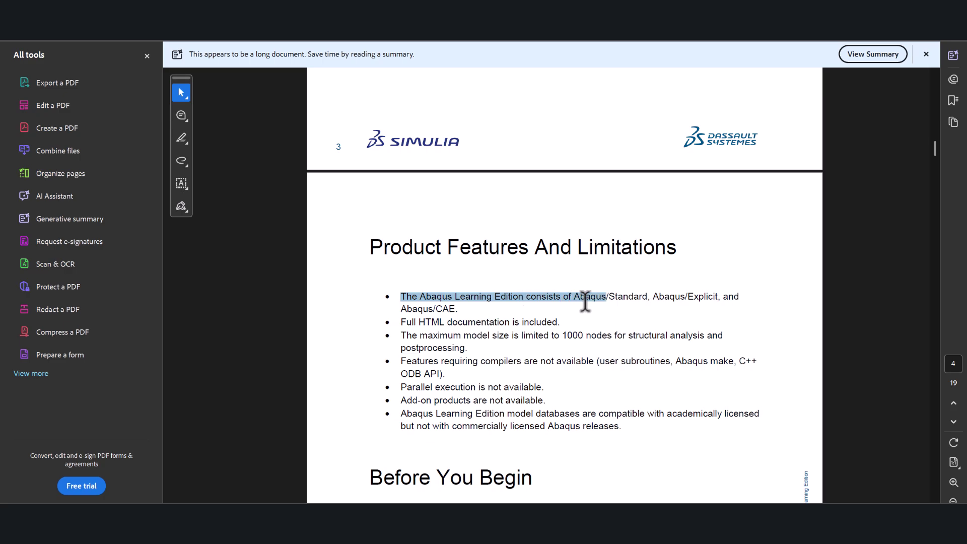
click(524, 297)
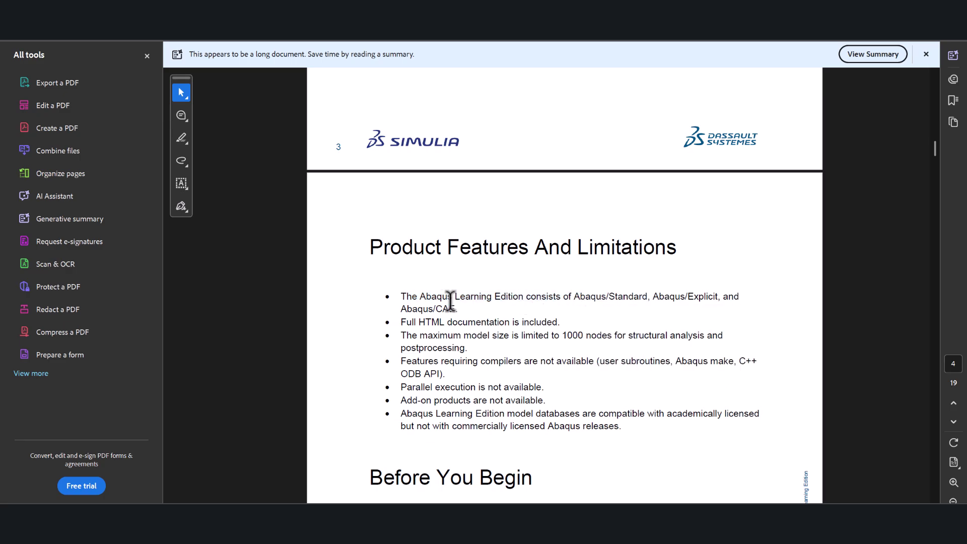
triple_click(397, 296)
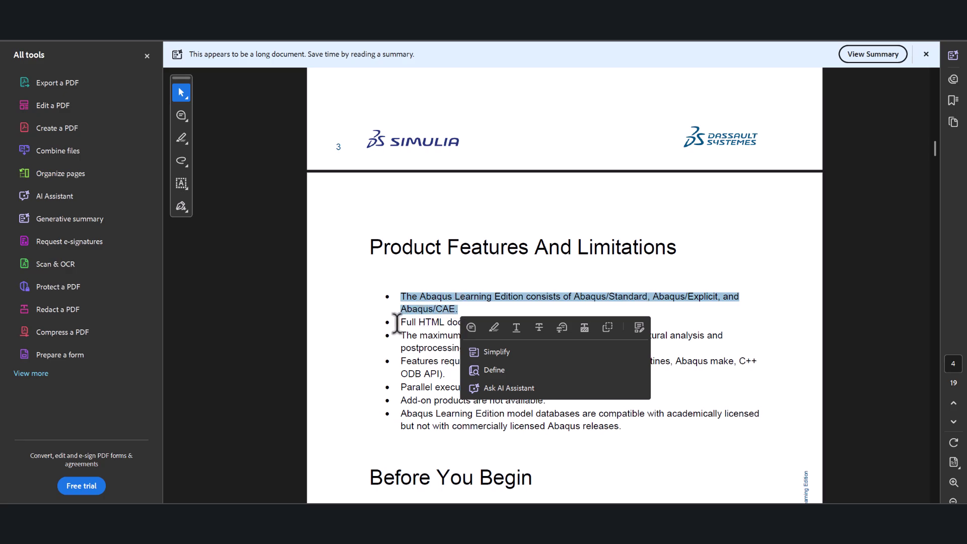
drag(400, 322, 510, 322)
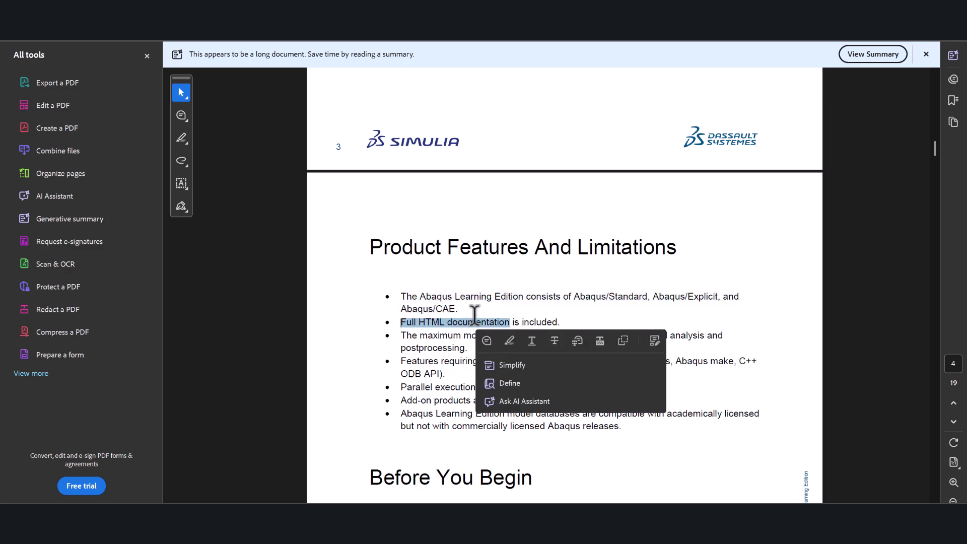
click(401, 334)
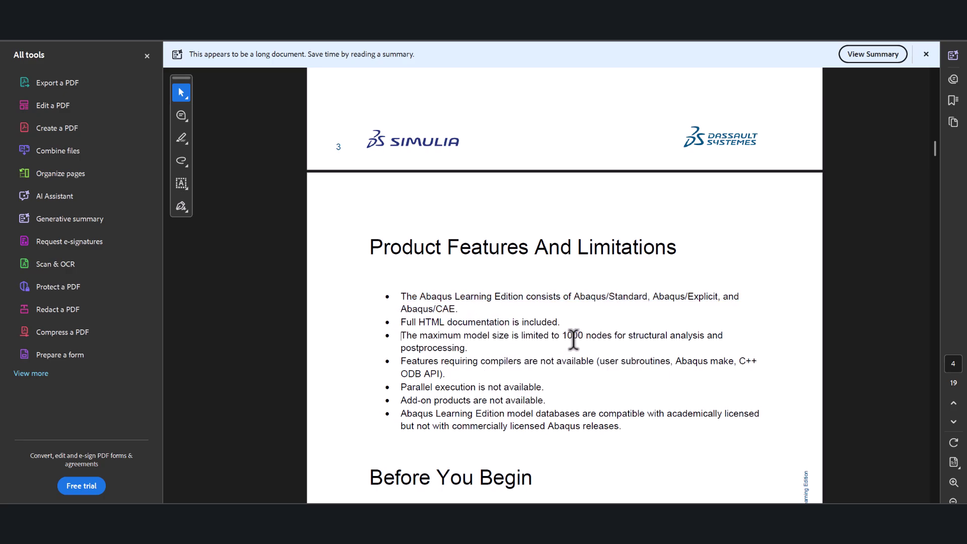
drag(563, 335, 612, 335)
key(alt+Tab)
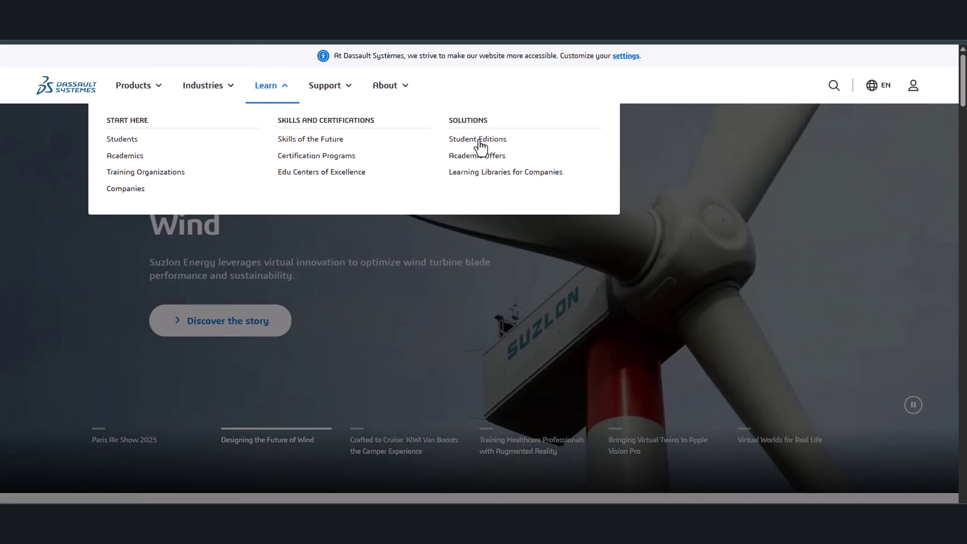
- Open the Abaqus Learning Edition page from Student Editions and read its heading and description
click(475, 142)
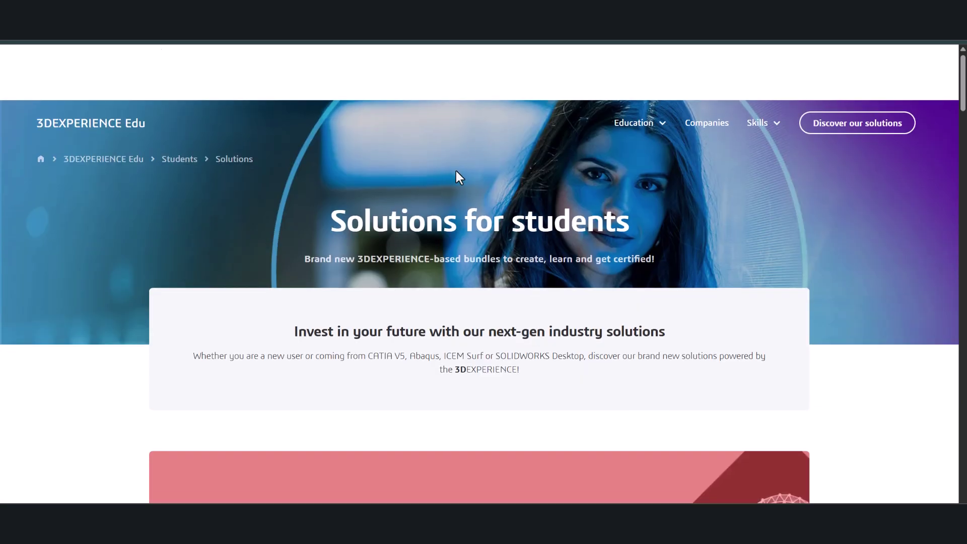
scroll(456, 172, down, 5)
scroll(455, 172, down, 5)
scroll(455, 171, down, 5)
scroll(453, 175, down, 5)
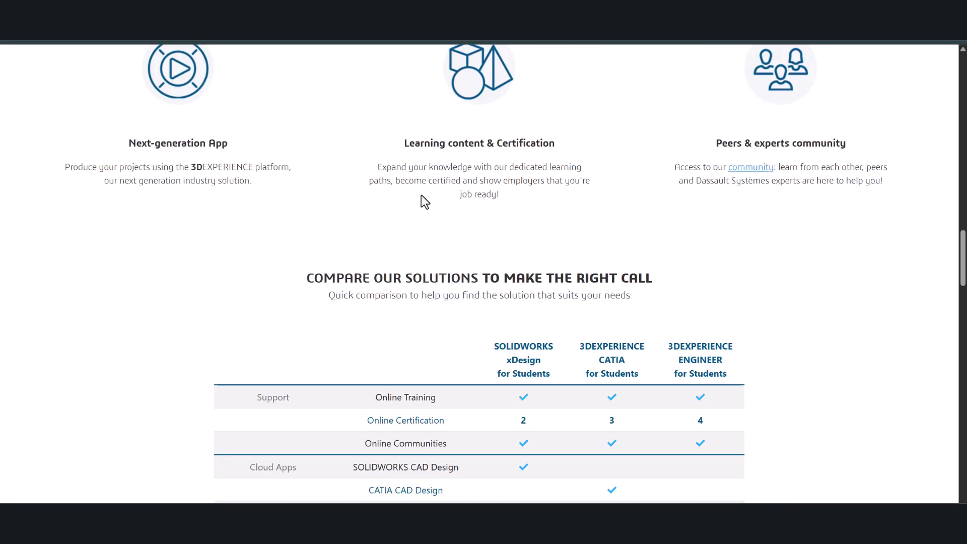
scroll(421, 195, down, 5)
scroll(393, 212, down, 5)
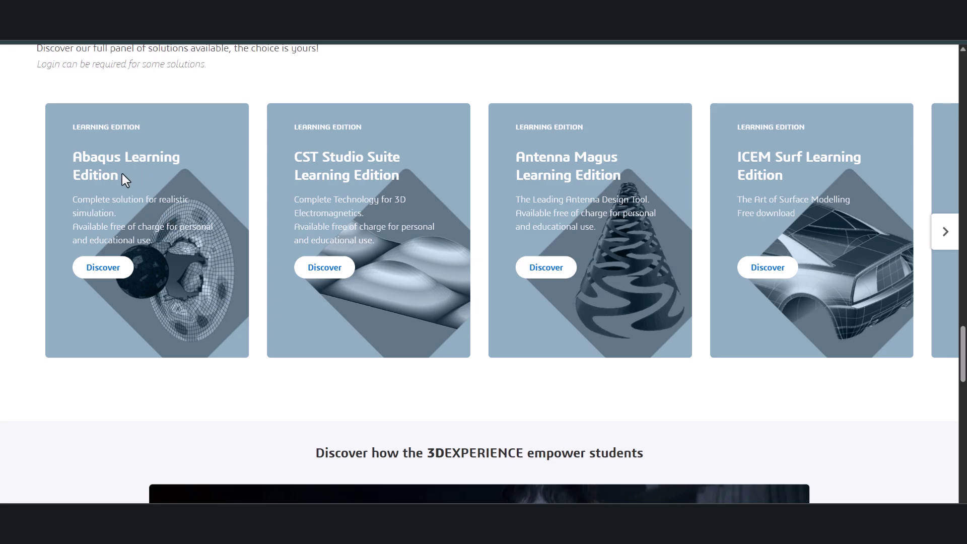
click(103, 267)
drag(291, 219, 649, 231)
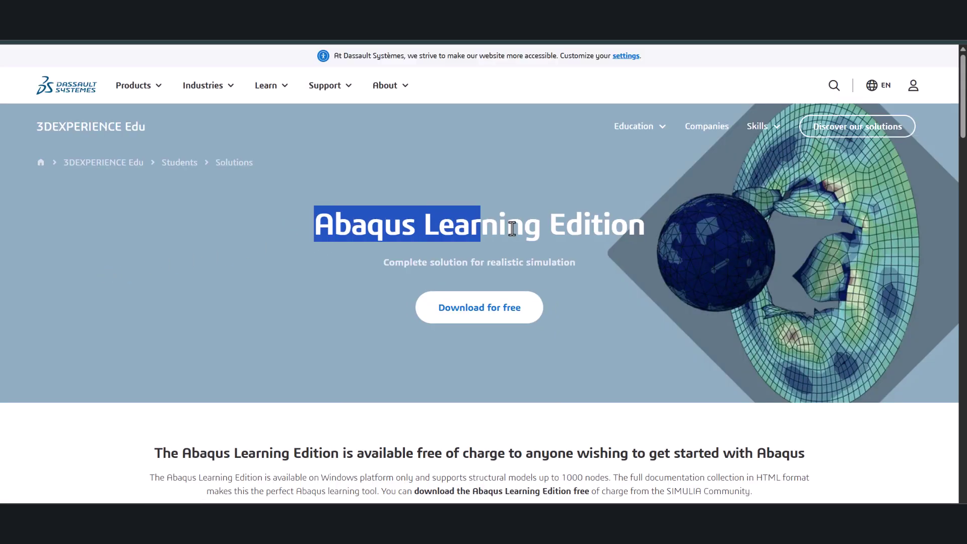
scroll(545, 225, down, 5)
scroll(450, 221, down, 3)
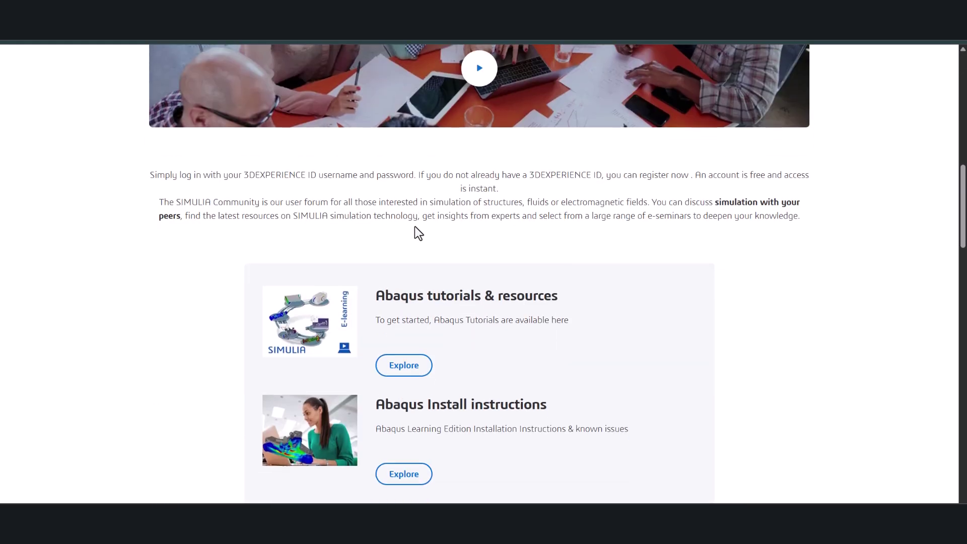
scroll(415, 226, up, 4)
drag(154, 168, 397, 198)
- Note the up-to-1000-node limit and start the free Learning Edition download
click(332, 194)
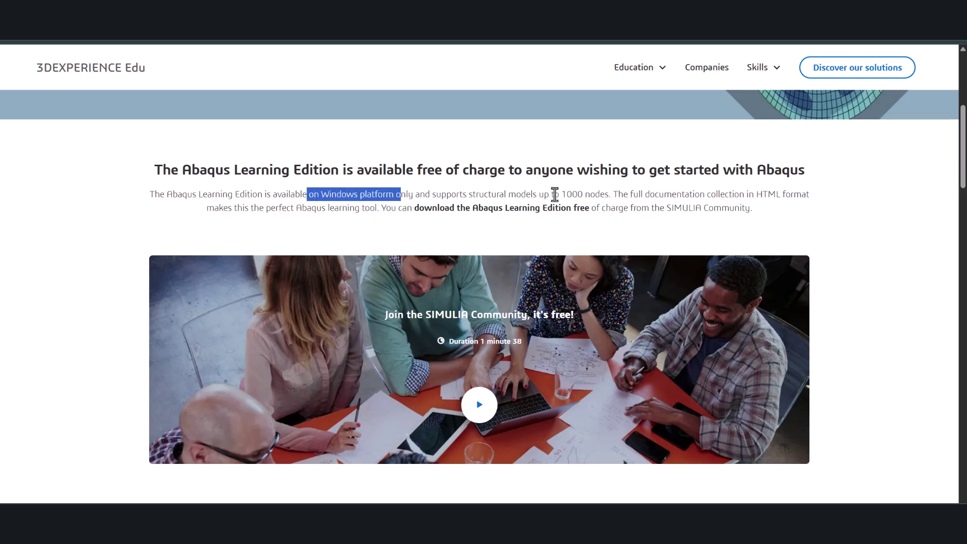
drag(543, 196, 602, 196)
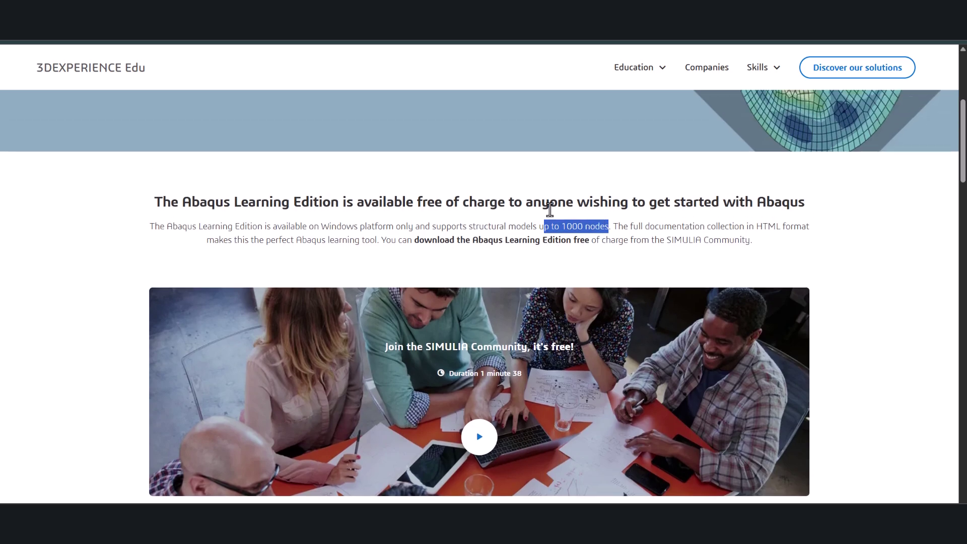
scroll(555, 209, up, 2)
scroll(528, 219, up, 3)
click(461, 259)
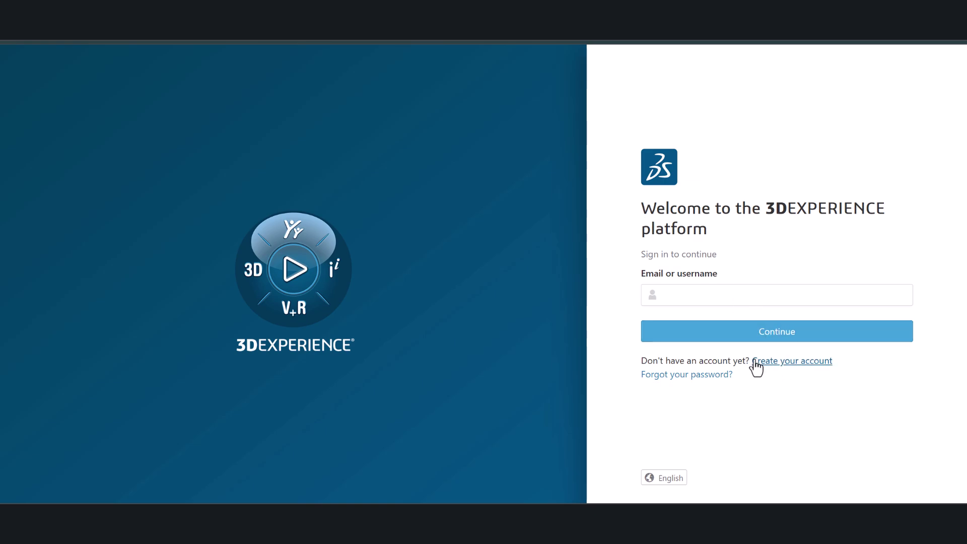
- Open the 3DEXPERIENCE account registration form, then return to the sign-in page
click(778, 363)
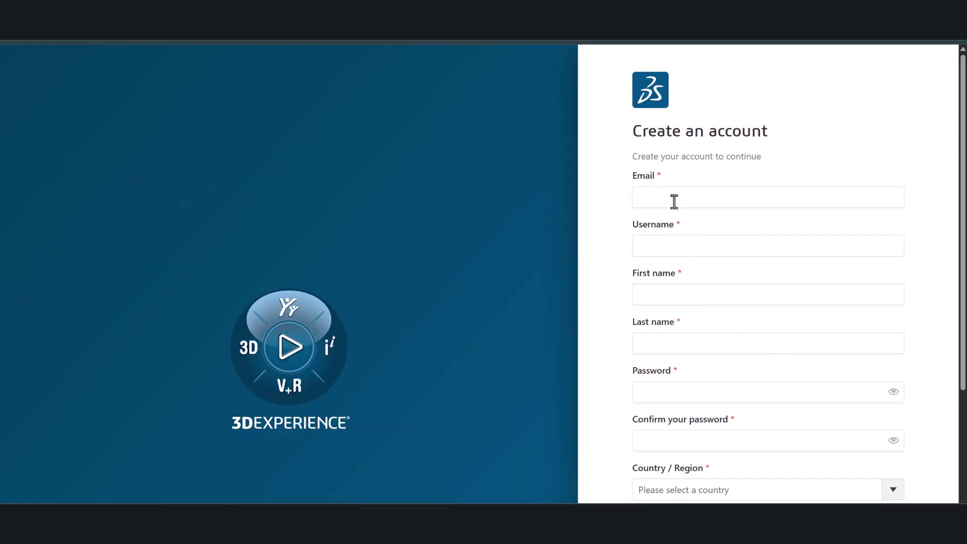
scroll(649, 201, down, 3)
scroll(680, 189, down, 3)
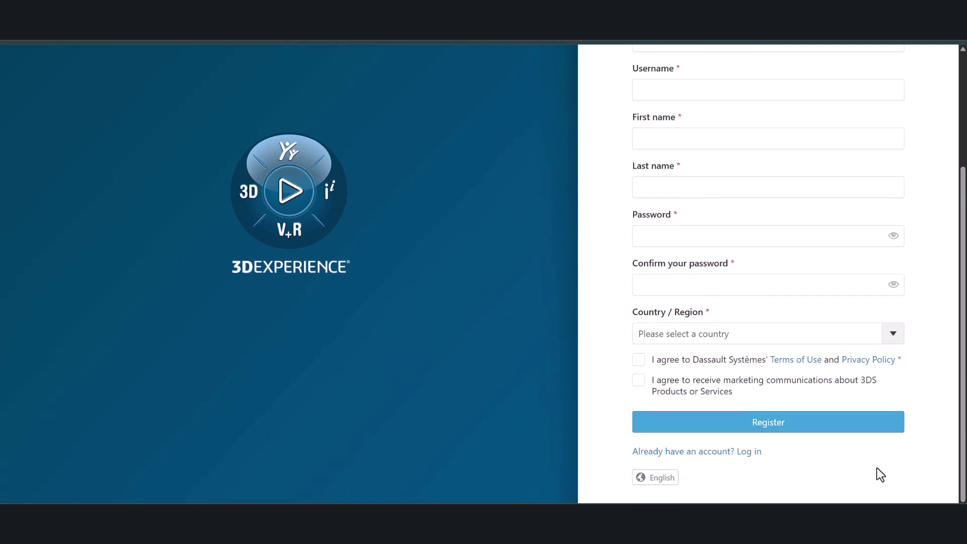
click(750, 451)
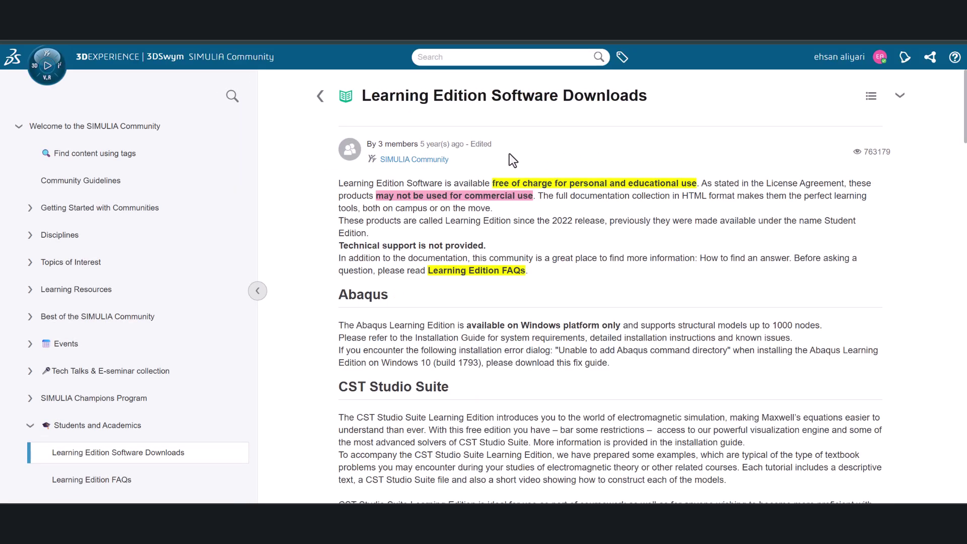
scroll(605, 226, down, 5)
scroll(604, 226, down, 5)
scroll(607, 225, down, 3)
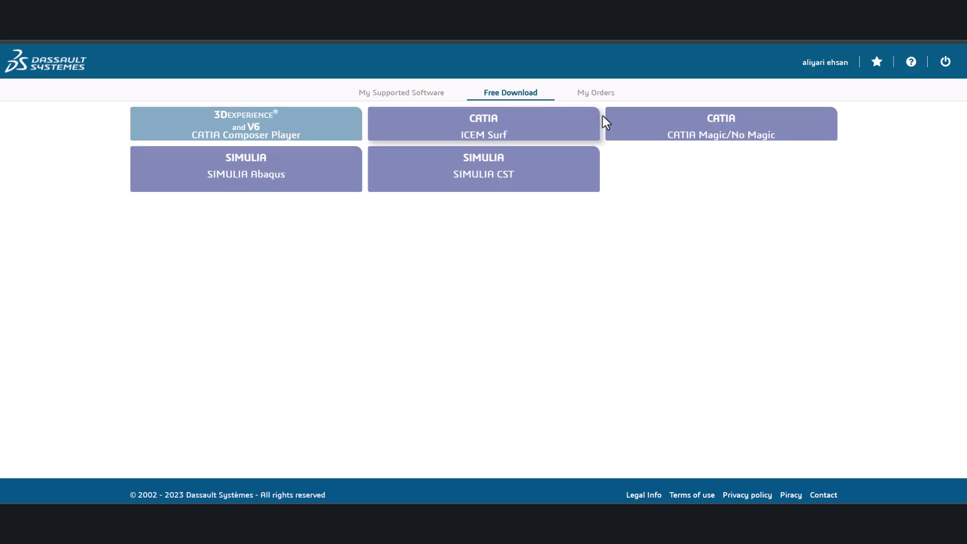
- Choose SIMULIA Abaqus with level Abaqus 2024 Golden and show its WIN64 zip volume
click(502, 176)
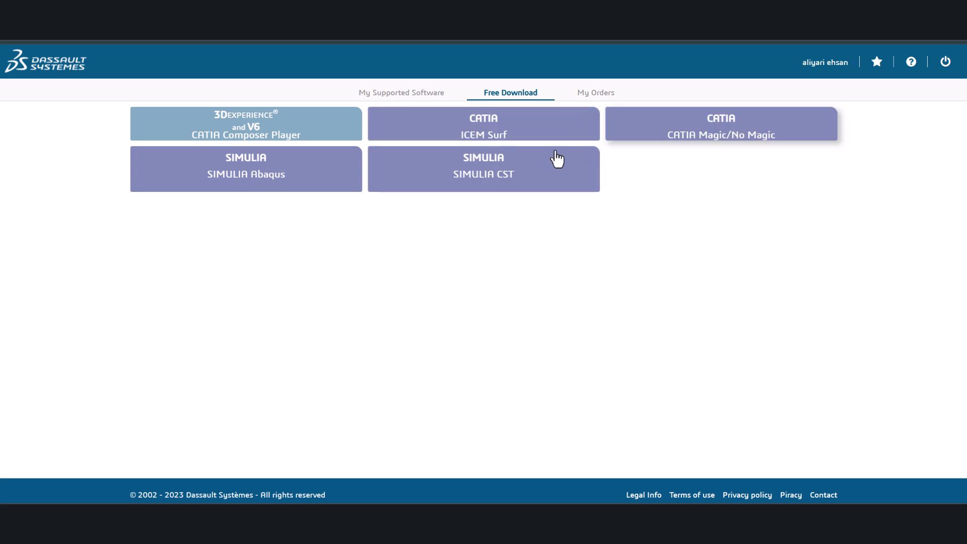
click(239, 178)
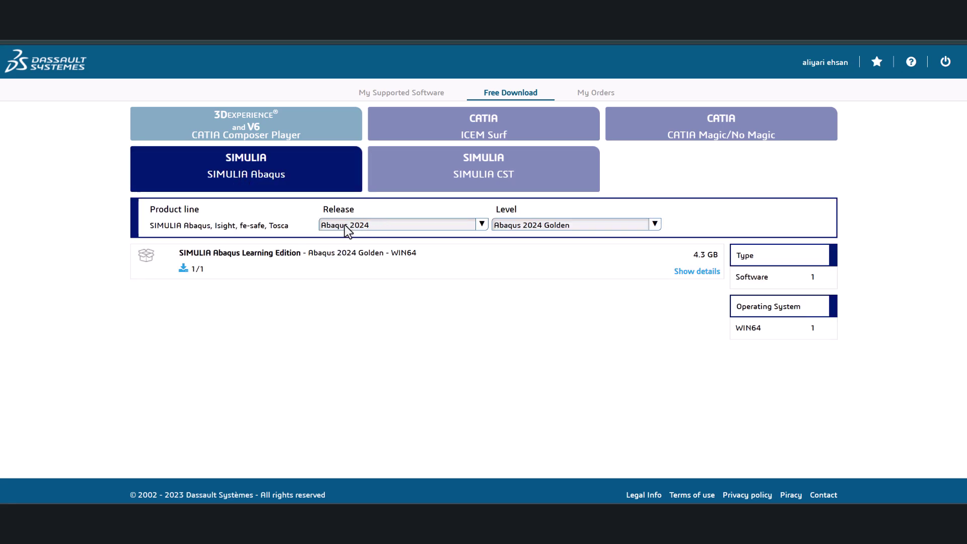
click(562, 225)
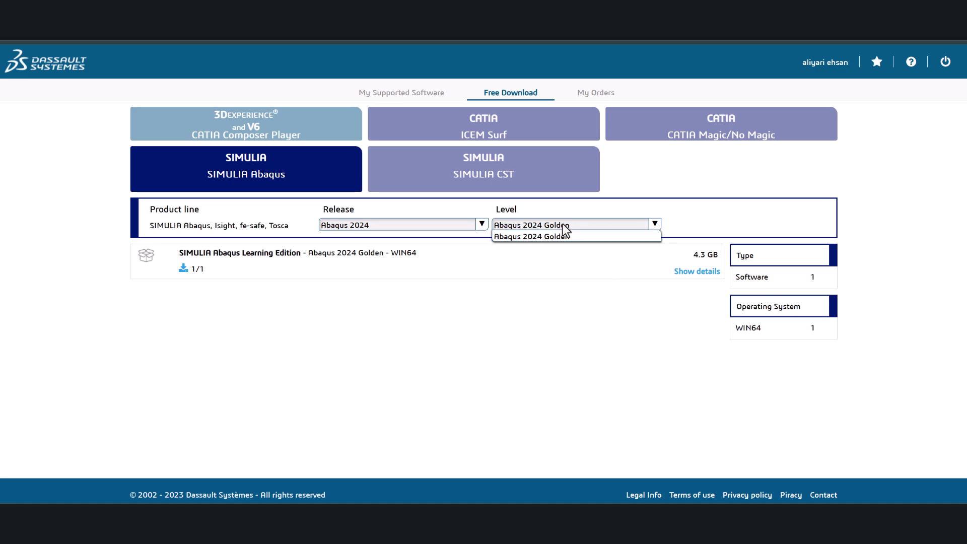
click(560, 237)
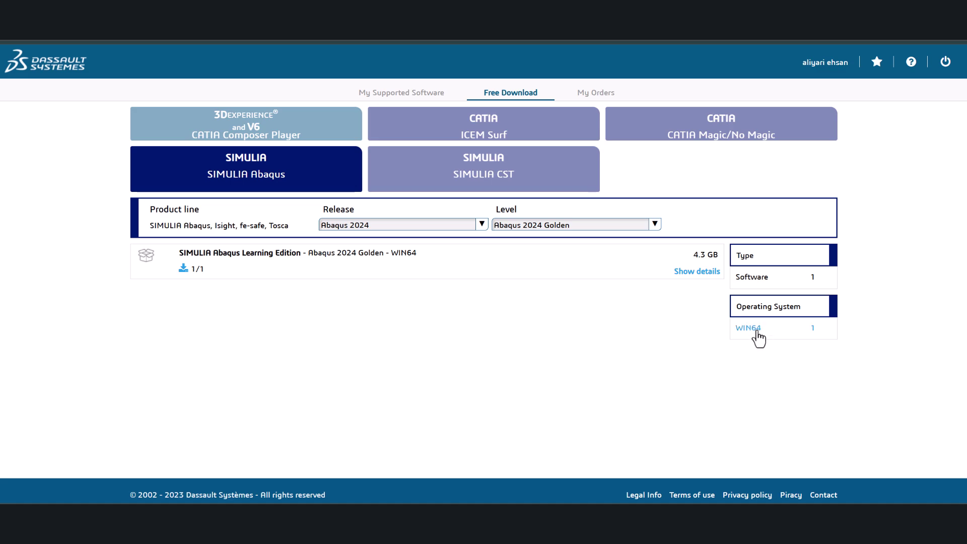
click(703, 273)
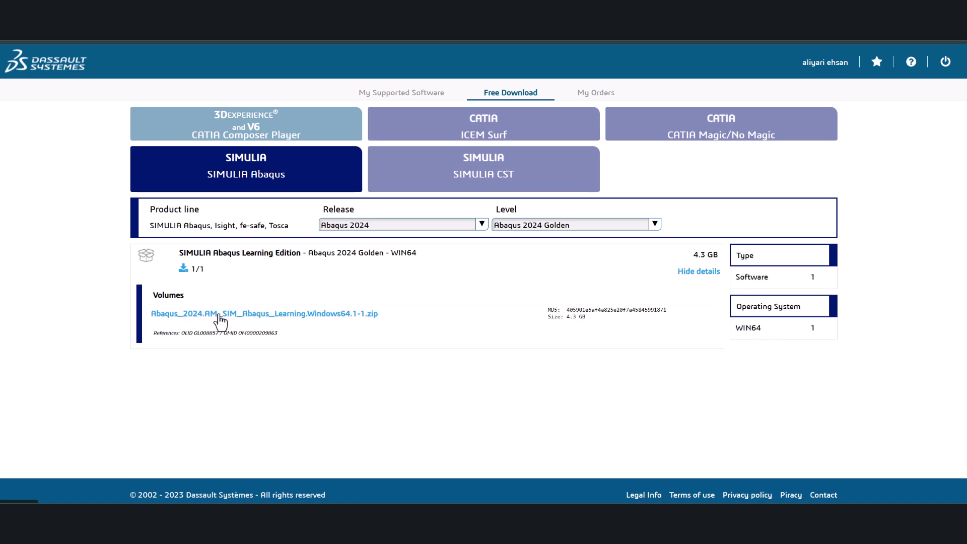
- Save the Learning Edition zip into a new 'abaqus Learning edition' folder
click(243, 316)
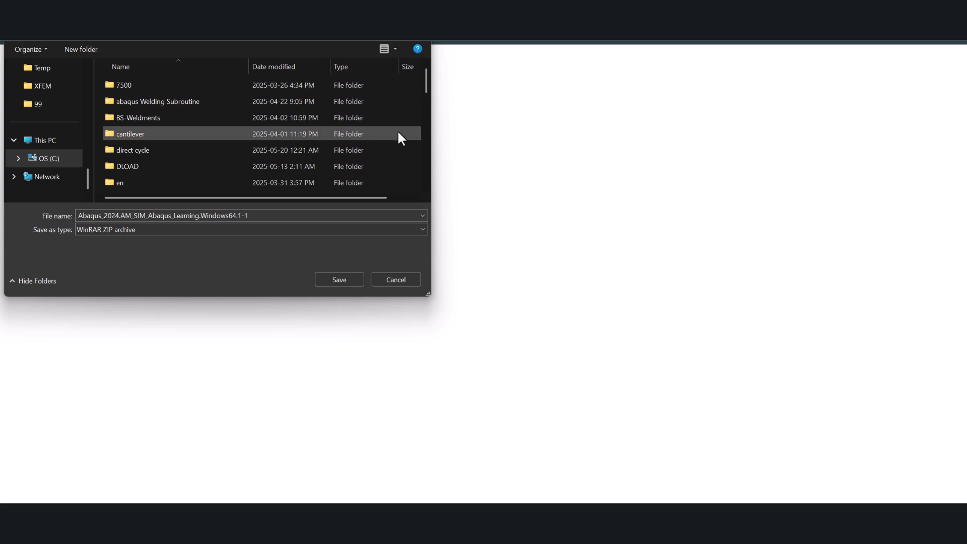
right_click(389, 105)
mouse_move(415, 224)
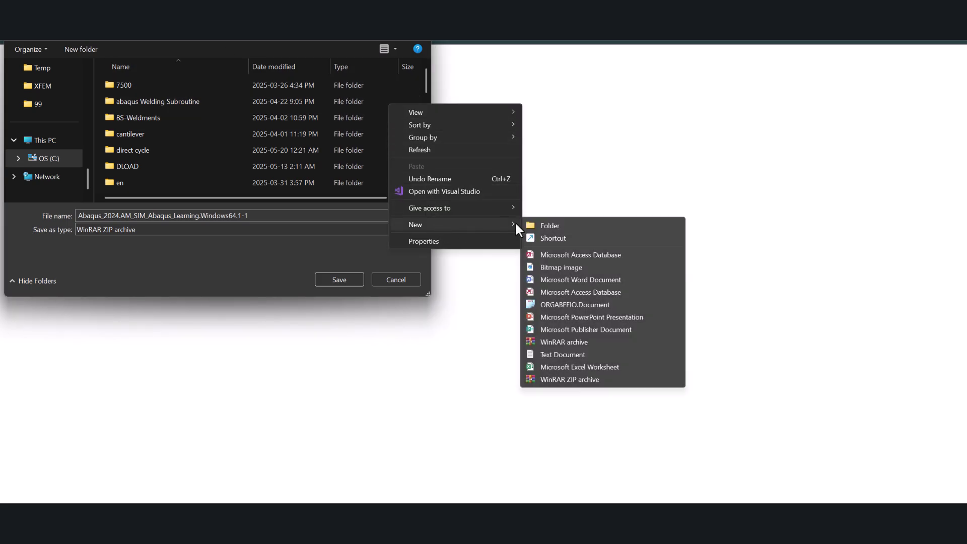
click(538, 225)
text(abaq)
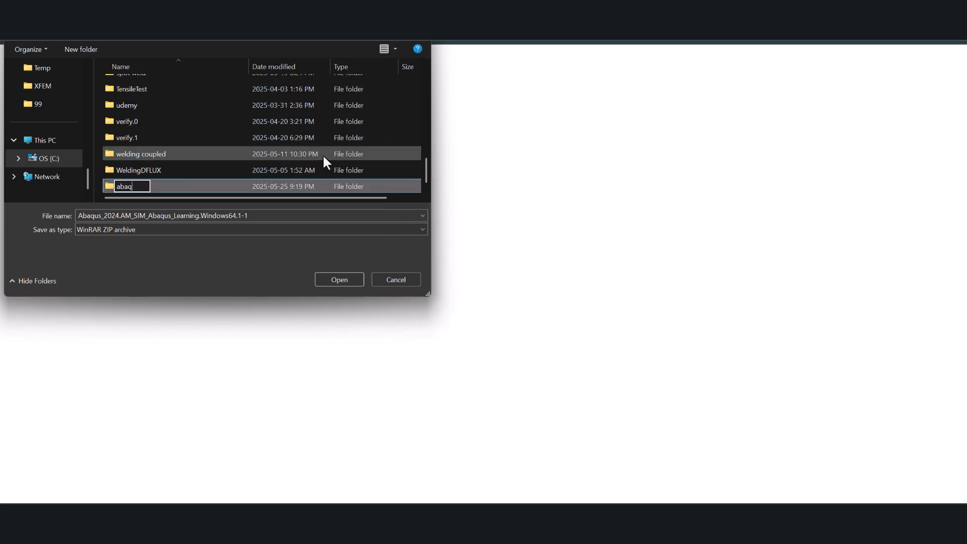
text(us Learning edi)
text(tion)
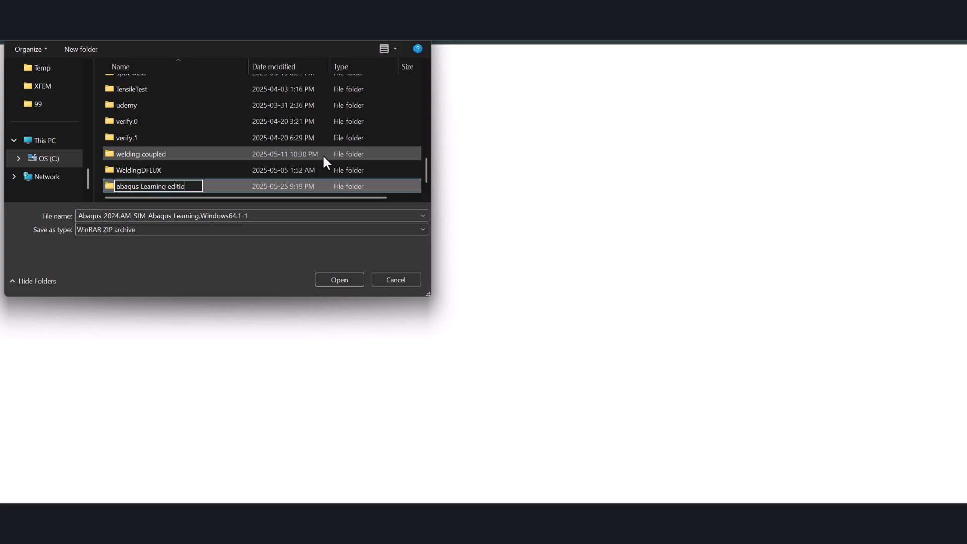
key(Return)
key(Return)
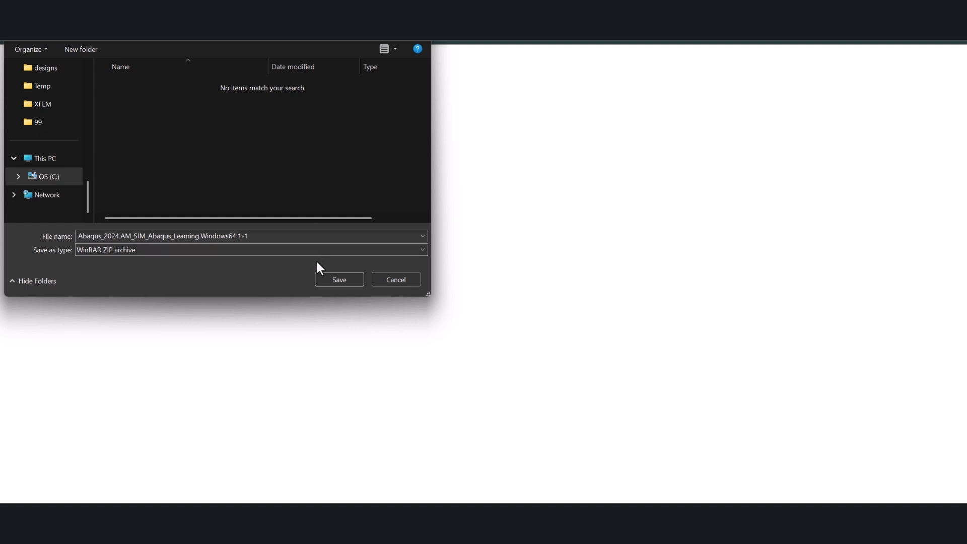
click(338, 279)
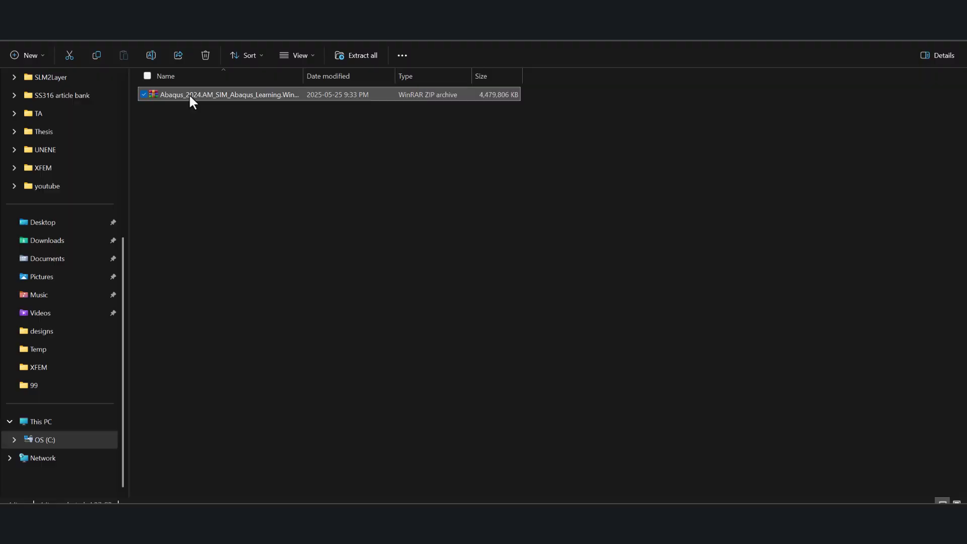
- Extract all contents of the downloaded Abaqus Learning Edition zip
right_click(189, 94)
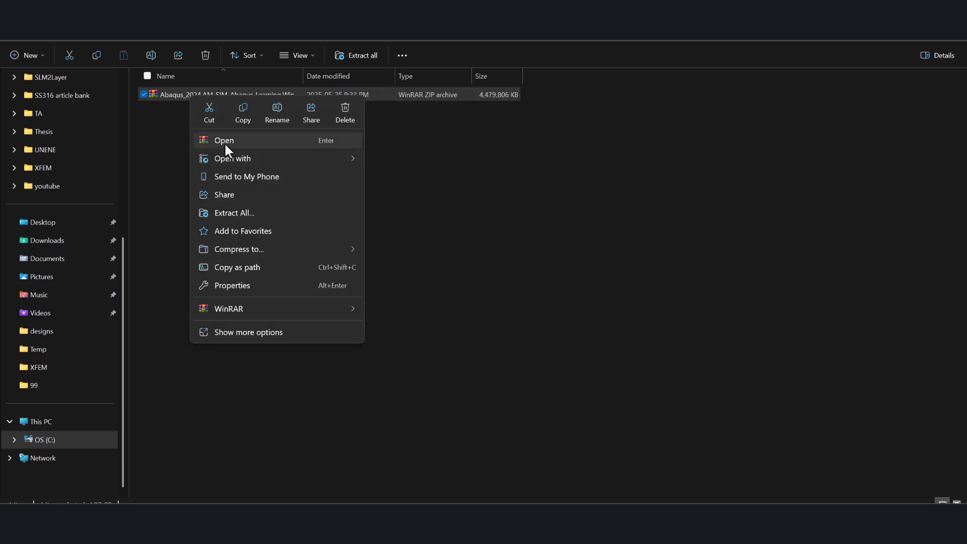
click(248, 214)
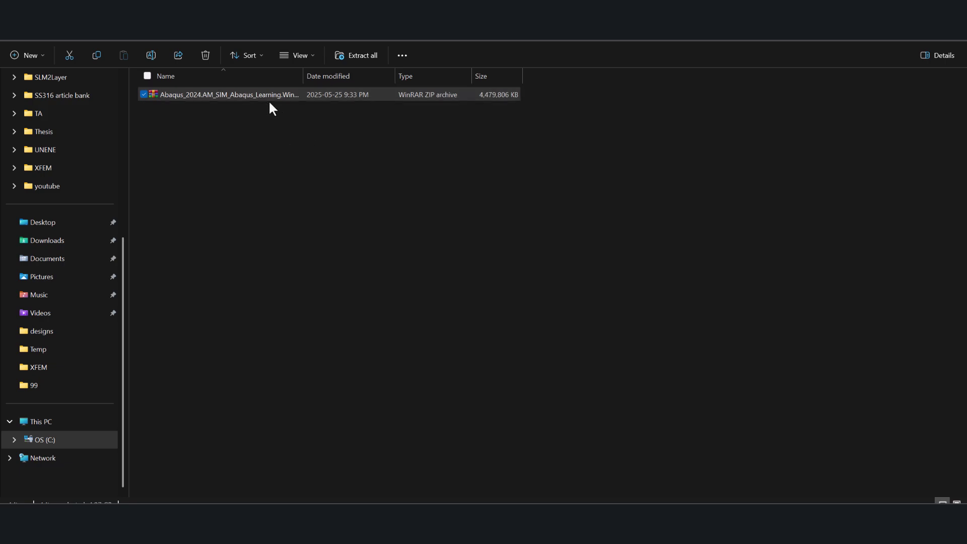
click(572, 374)
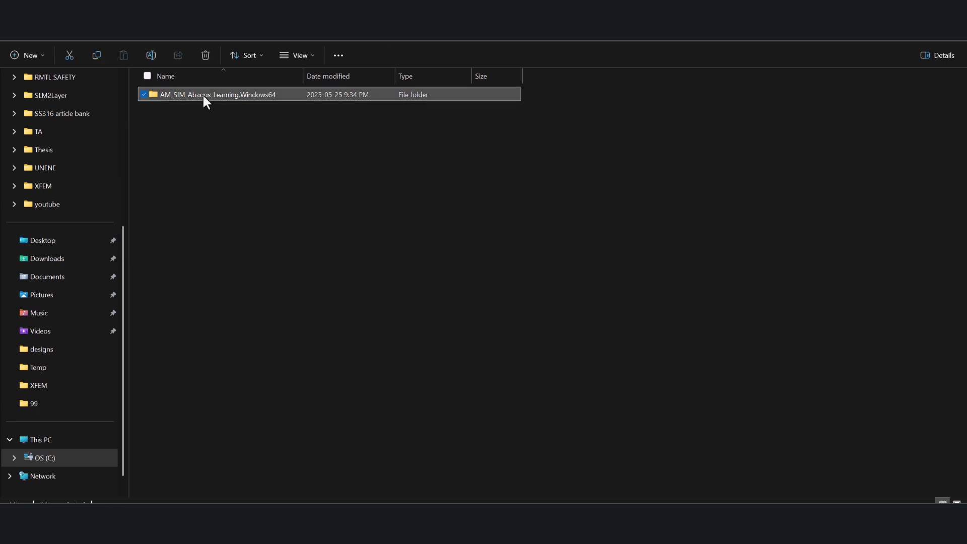
- Open the InstallationGuide PDF from the extracted installation folders
double_click(202, 94)
double_click(159, 94)
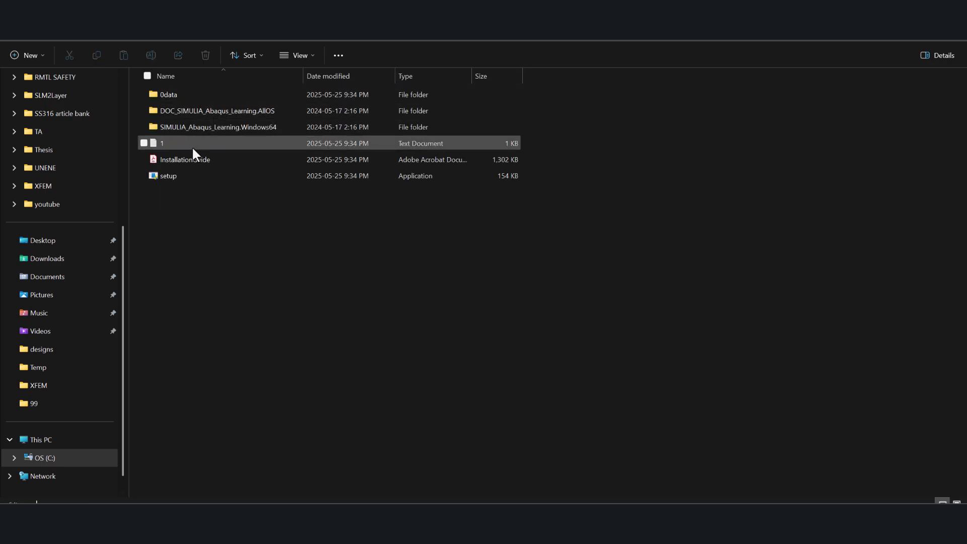
double_click(184, 159)
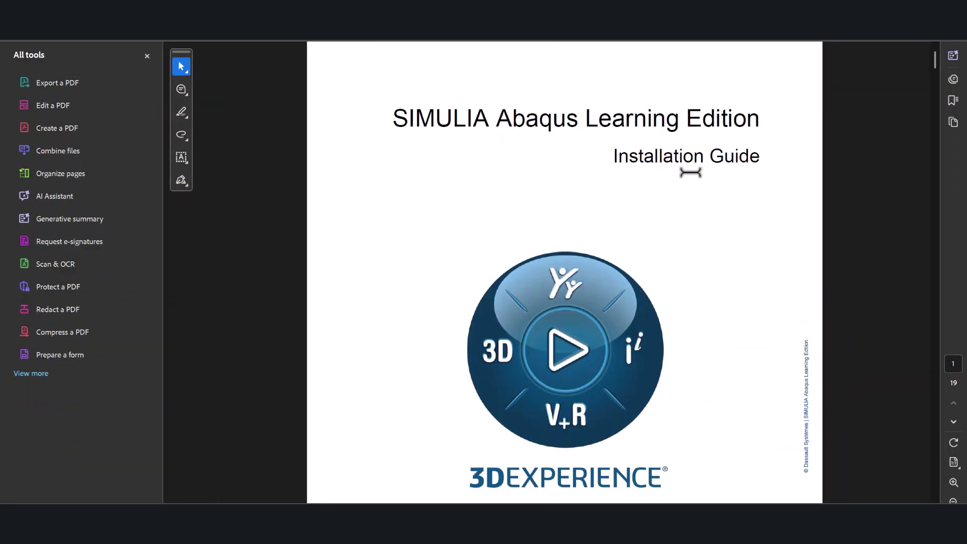
scroll(690, 173, down, 3)
- Scroll to page 4 and read the features heading, included components, and HTML documentation bullets
middle_click(721, 204)
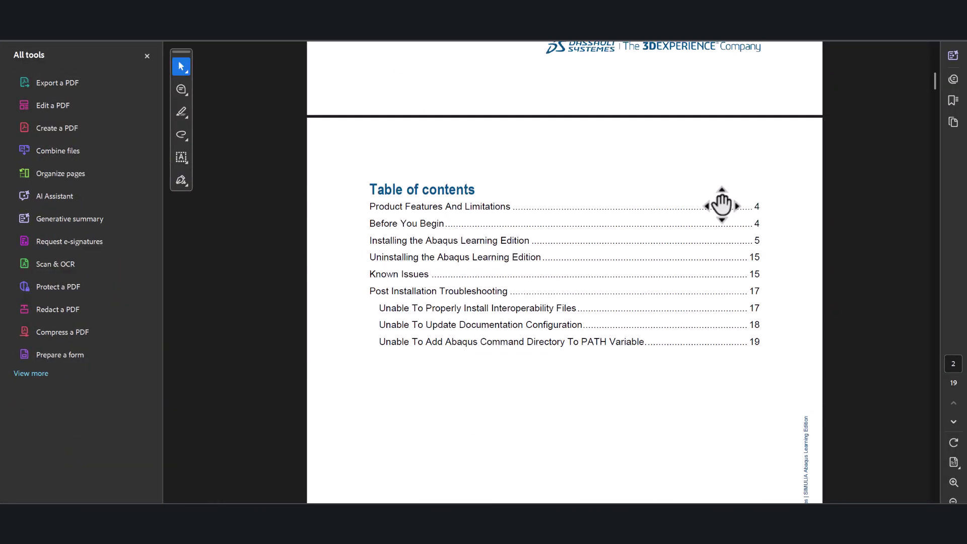
scroll(744, 267, down, 8)
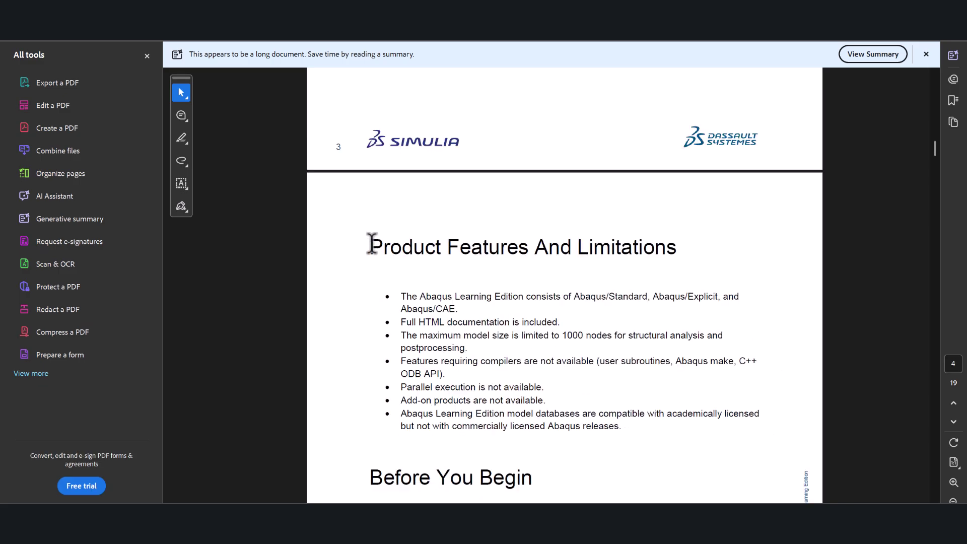
drag(370, 247, 664, 249)
click(484, 286)
drag(400, 297, 457, 308)
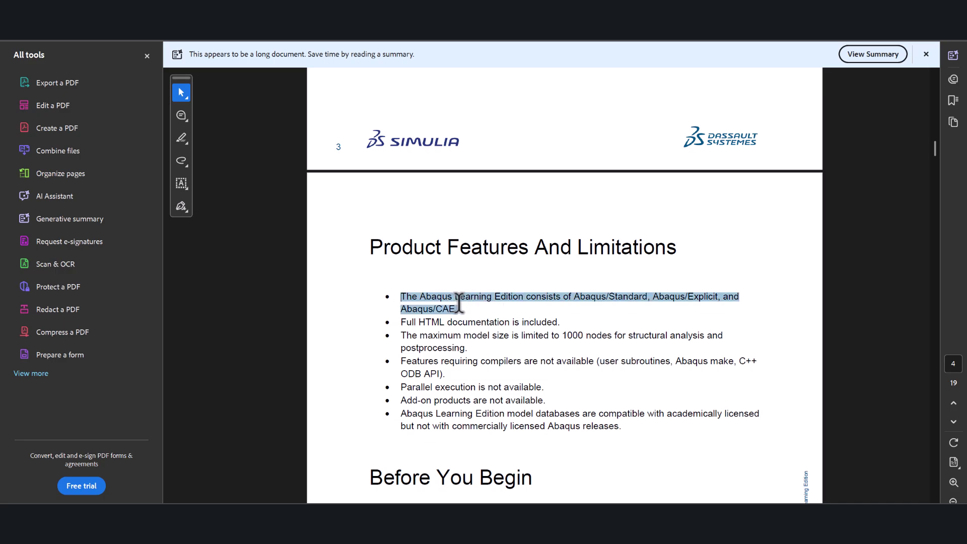
drag(401, 322, 510, 322)
click(411, 334)
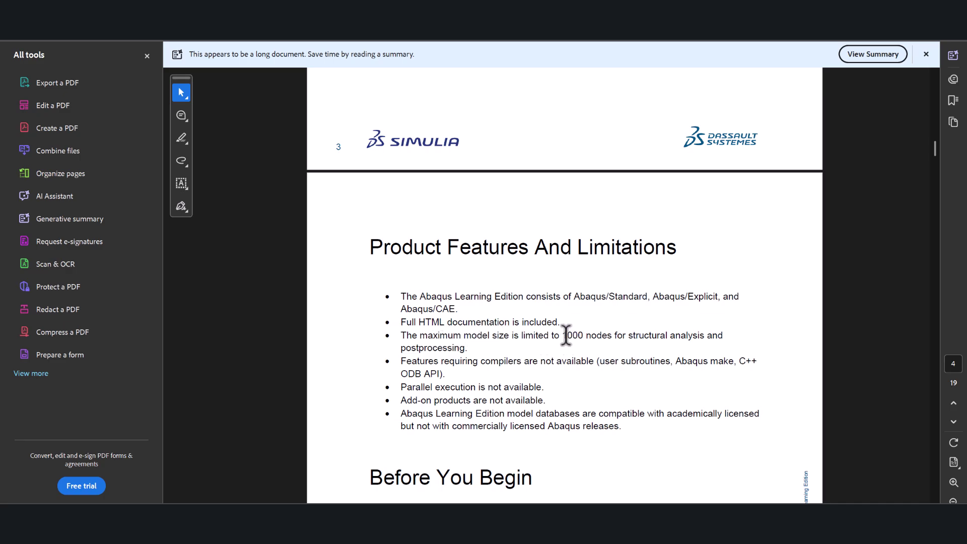
- Note the 1000-node and user subroutine limits, plus Before You Begin's 64-bit Windows requirement
drag(562, 334, 610, 335)
click(635, 434)
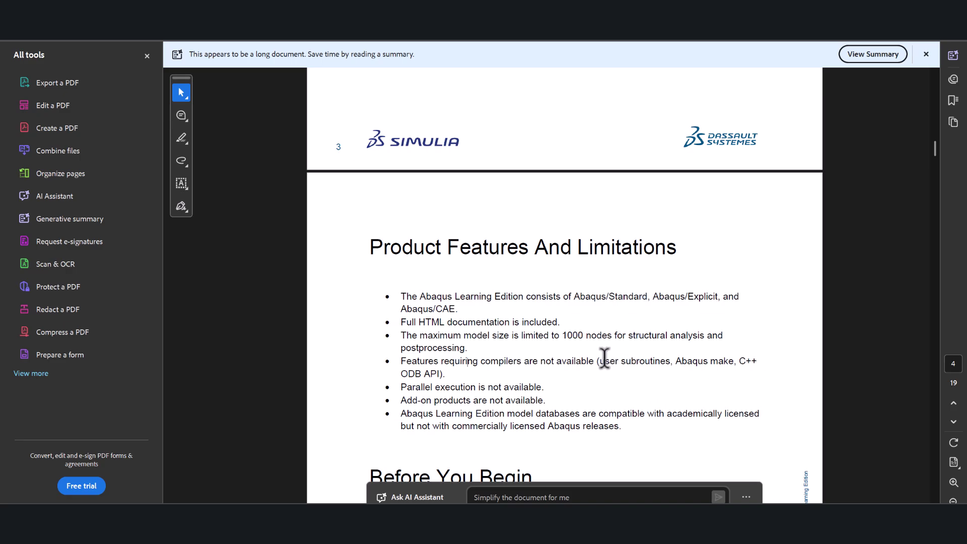
drag(600, 360, 663, 362)
click(693, 360)
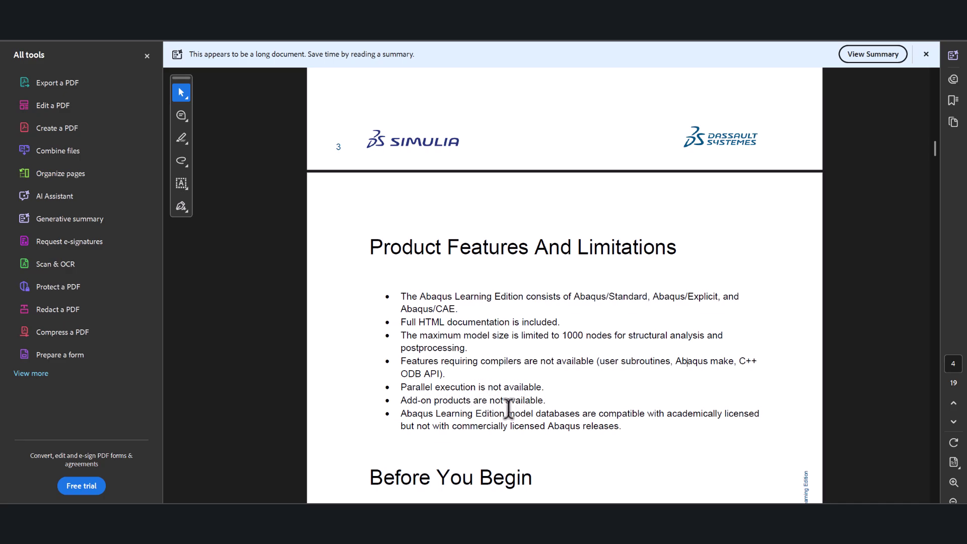
scroll(619, 279, down, 3)
scroll(589, 280, down, 3)
scroll(453, 227, down, 3)
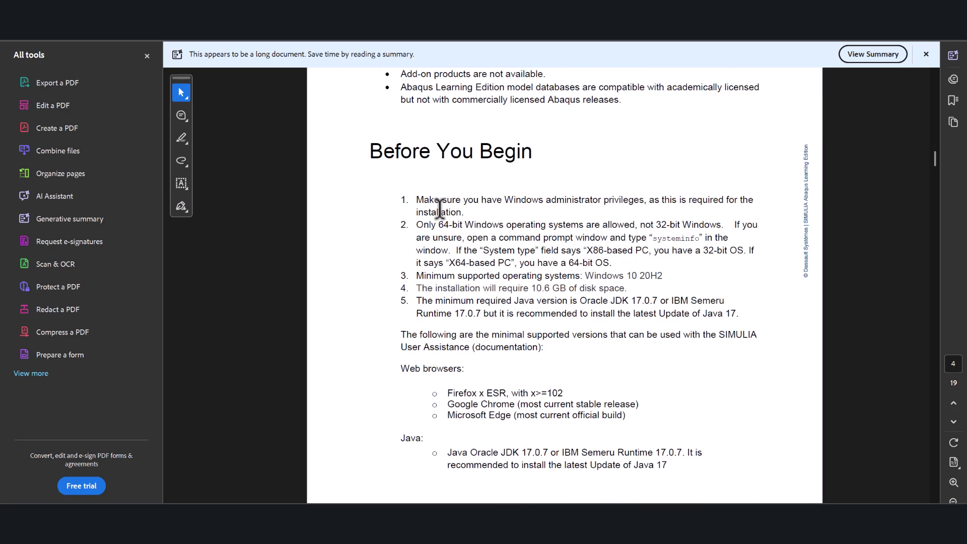
scroll(431, 205, down, 1)
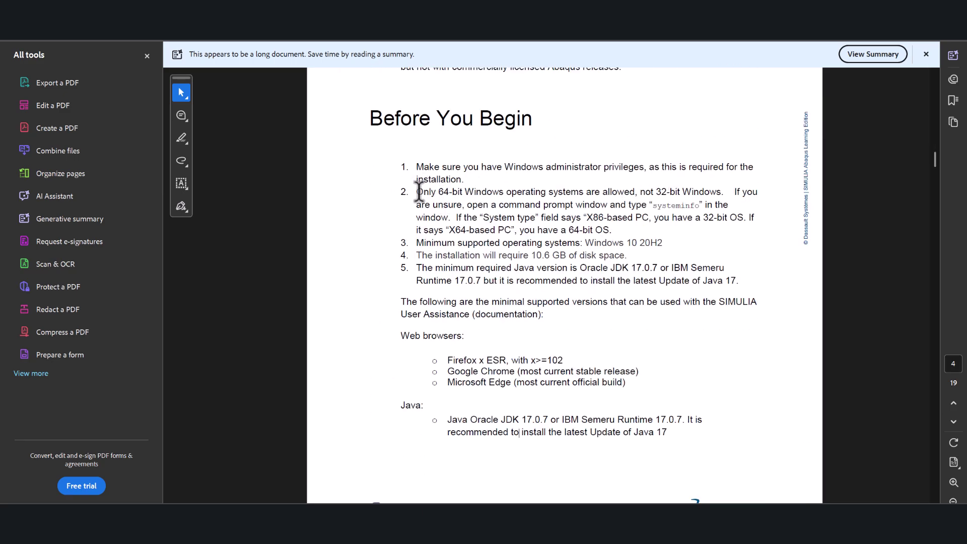
drag(416, 192, 502, 193)
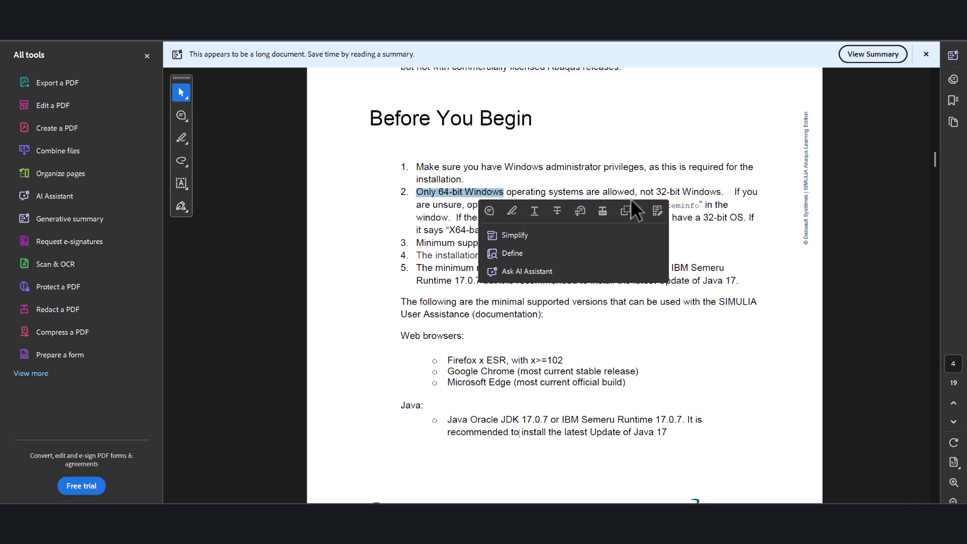
key(Escape)
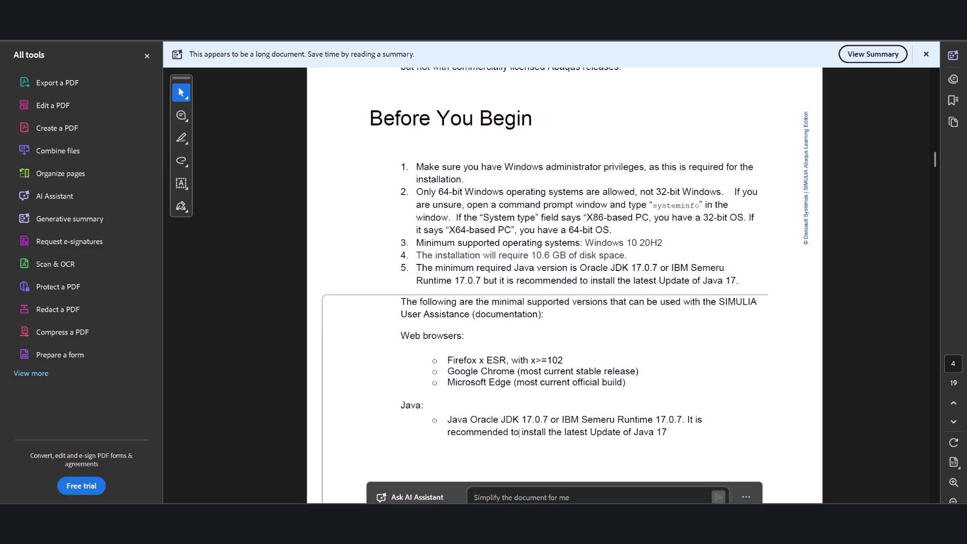
- Run systeminfo in Command Prompt and confirm an x64-based PC system type
key(super)
text(command)
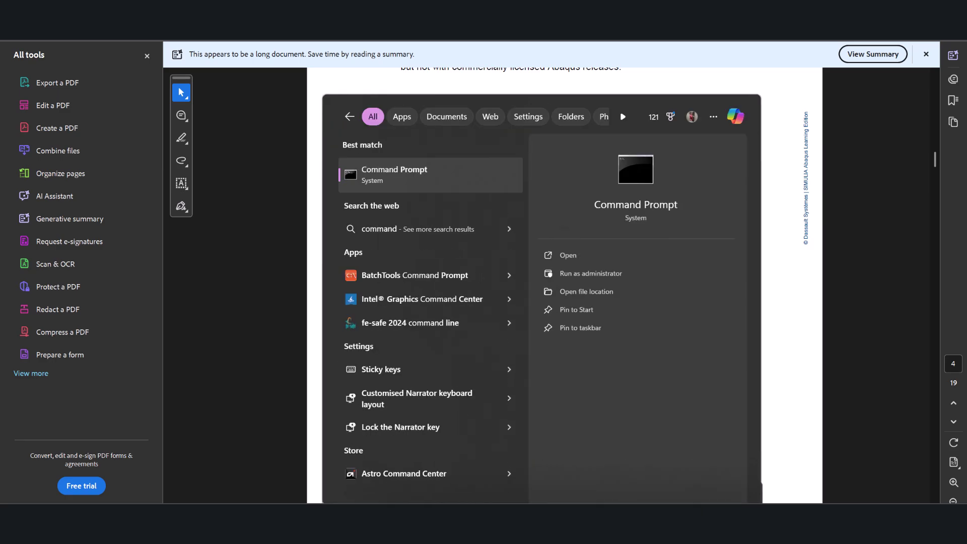
key(Return)
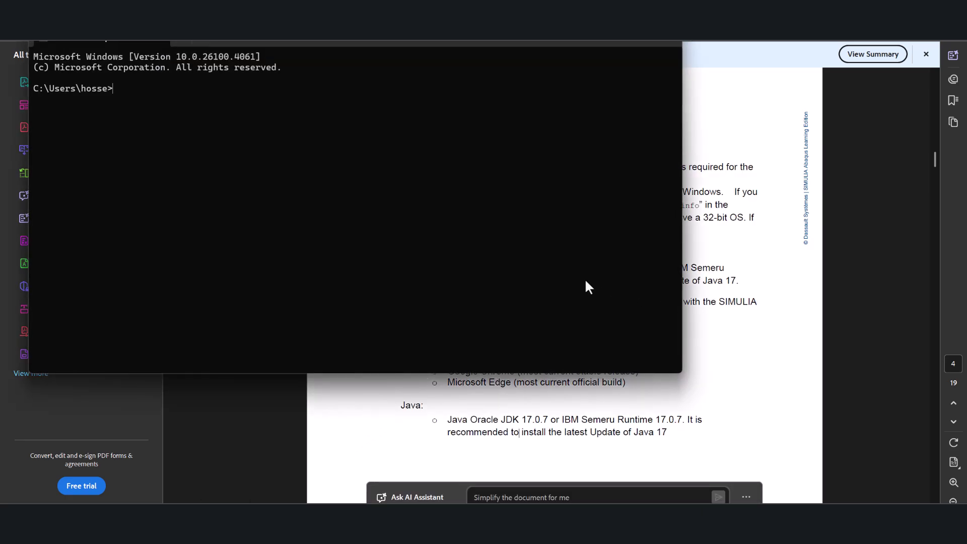
text(syste)
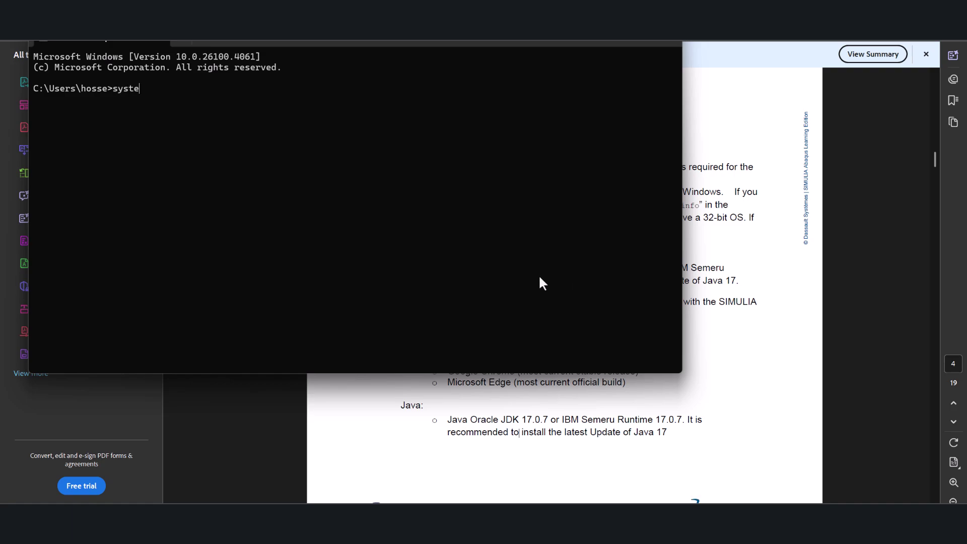
text(minfo)
key(Return)
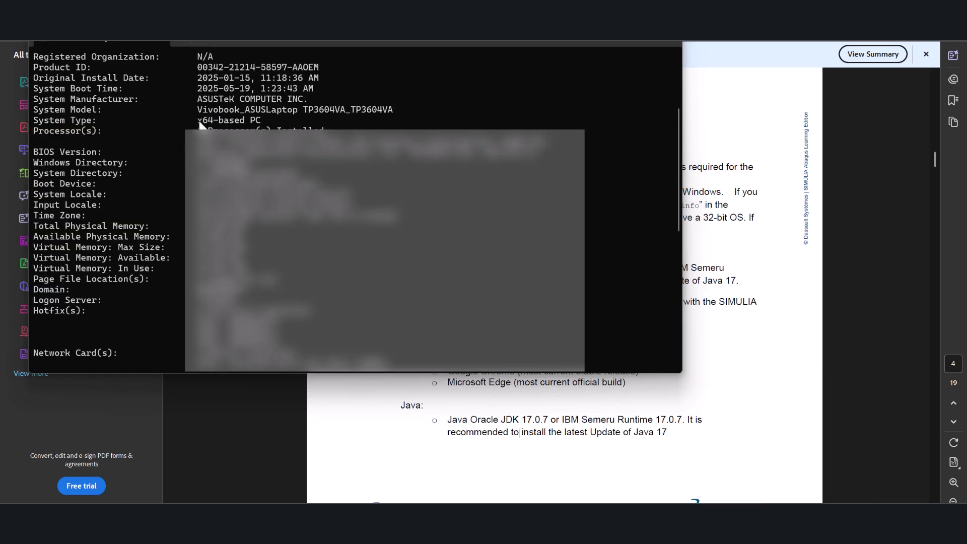
drag(198, 121, 263, 120)
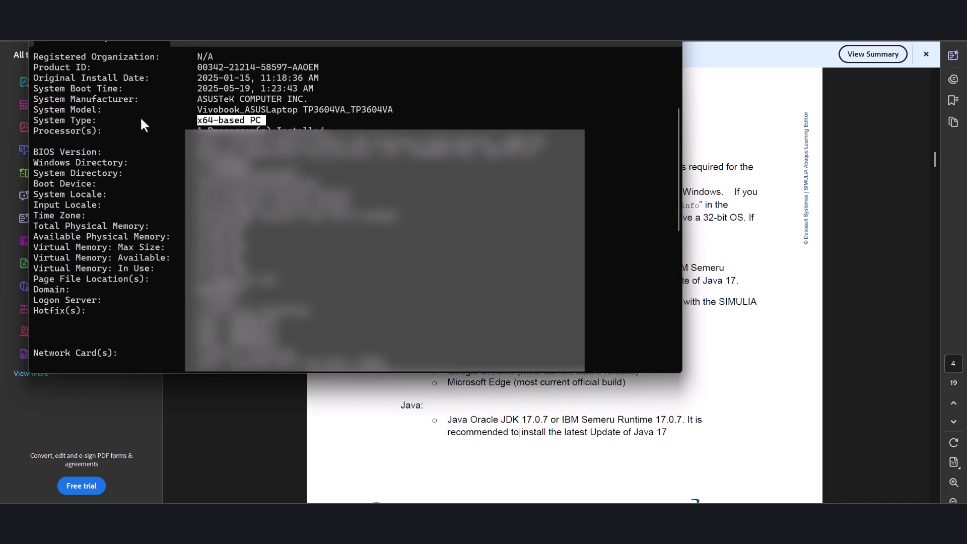
drag(33, 121, 264, 121)
- Review the guide's 10.6 GB disk space and Java 17 minimum version requirements
key(alt+Tab)
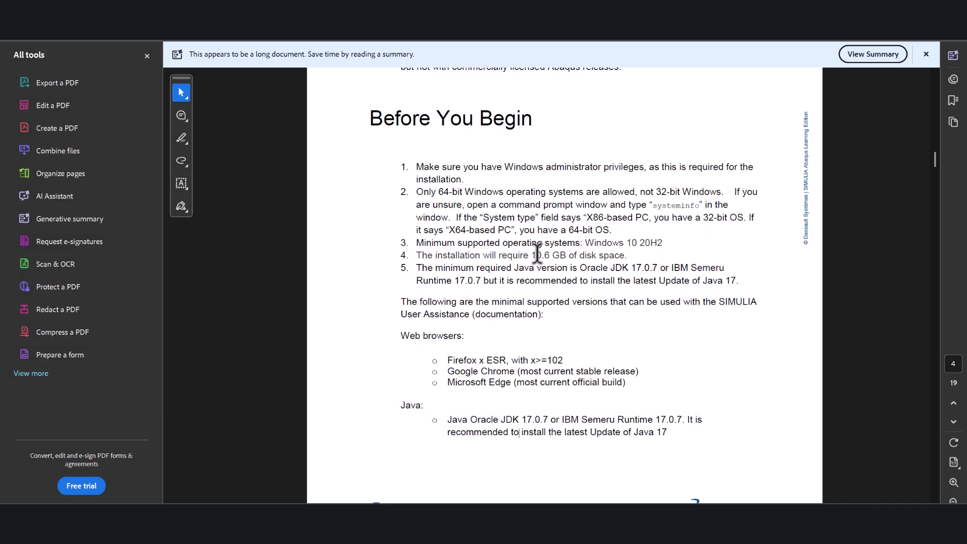
drag(531, 255, 627, 255)
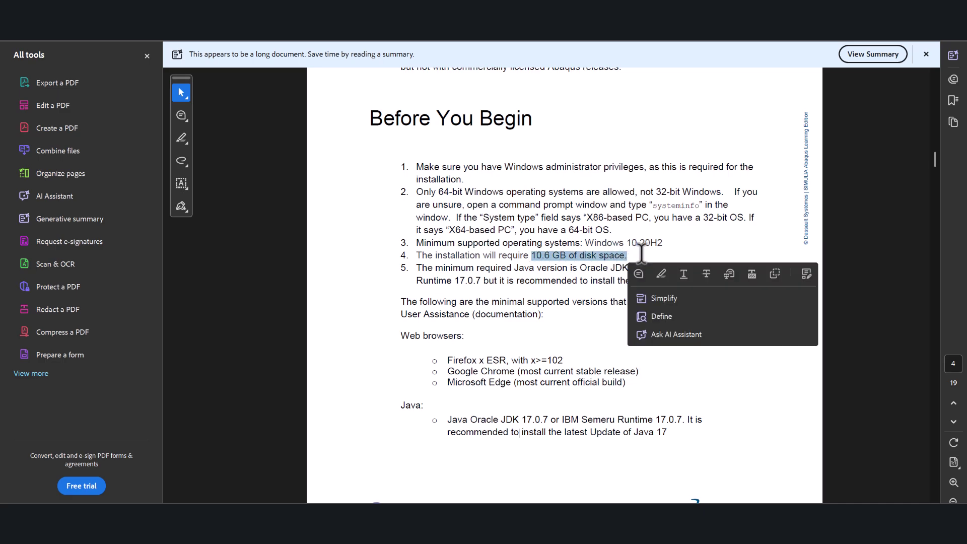
click(640, 252)
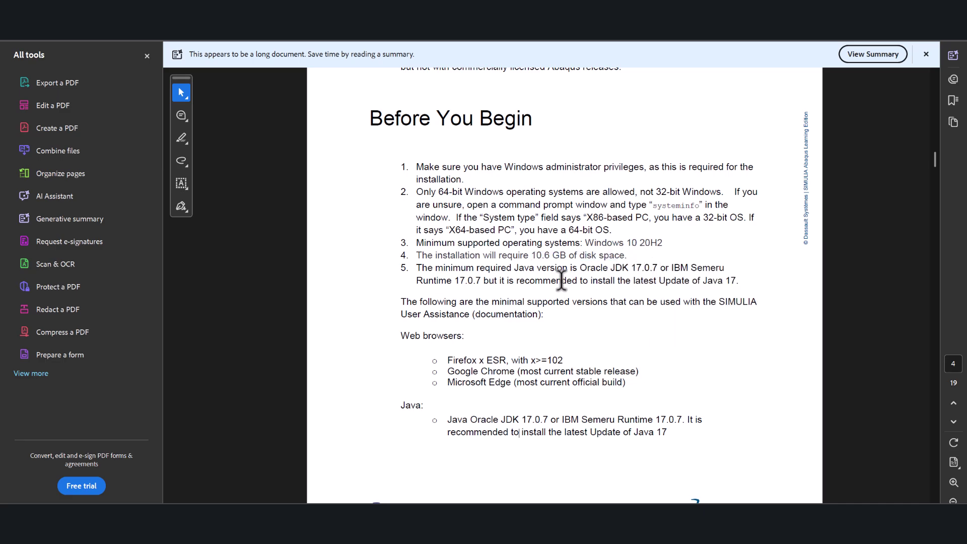
mouse_move(417, 268)
mouse_down()
mouse_move(727, 270)
mouse_move(736, 279)
mouse_up()
click(688, 289)
- Run setup.exe and use a newly created C:\SIMULIA\LE folder as the parent installation directory
key(super+Down)
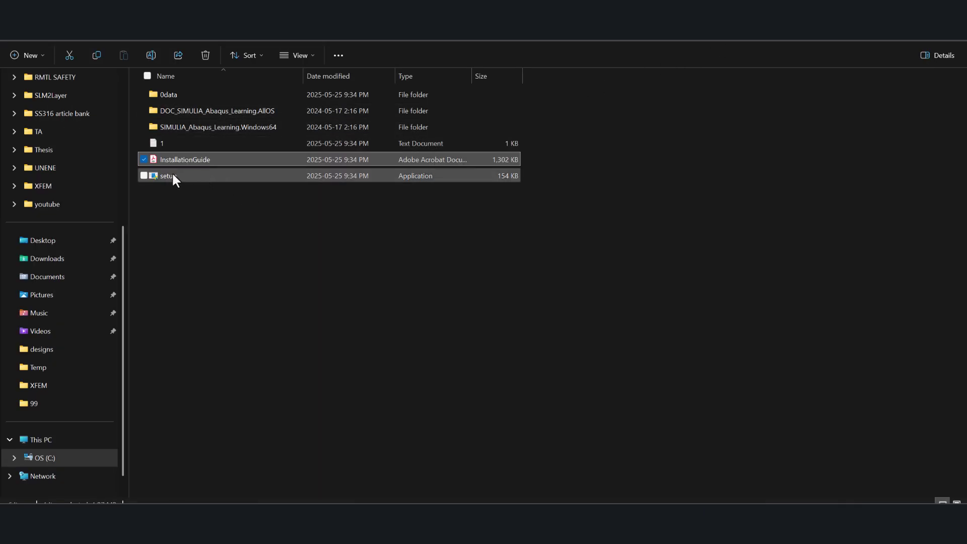
click(173, 179)
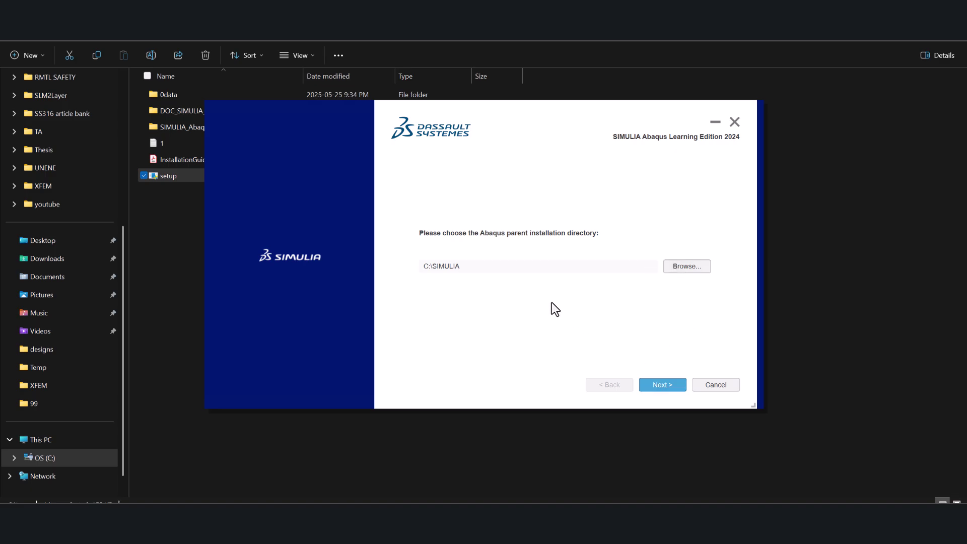
click(685, 265)
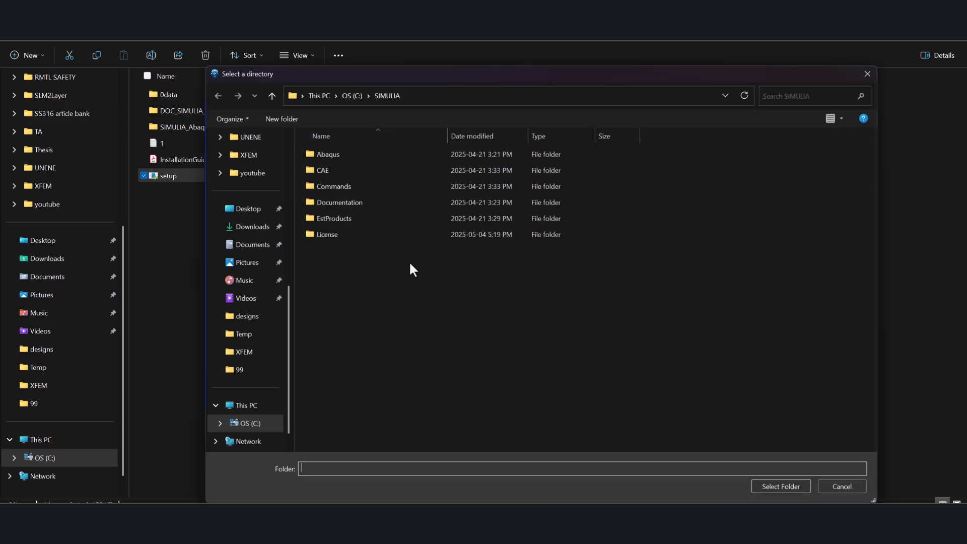
key(ctrl+shift+n)
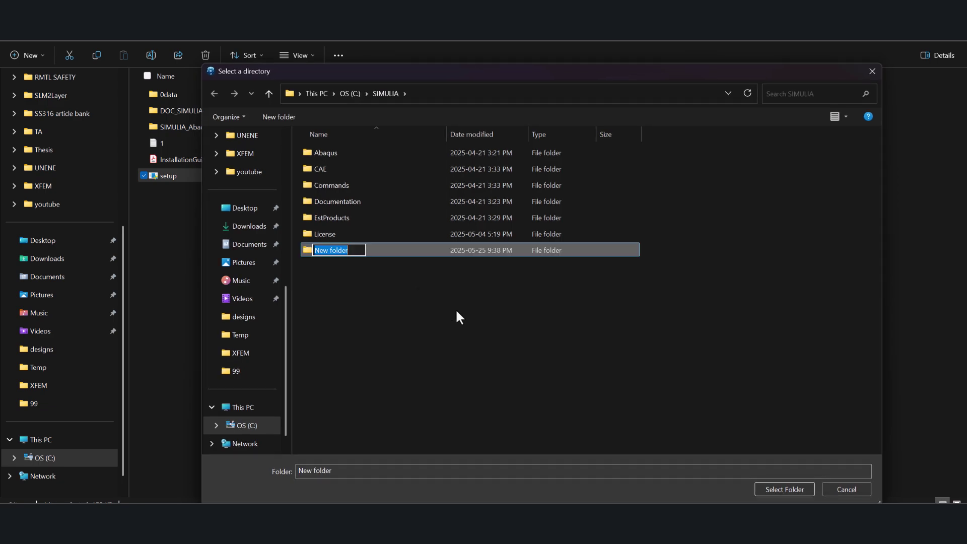
text(L)
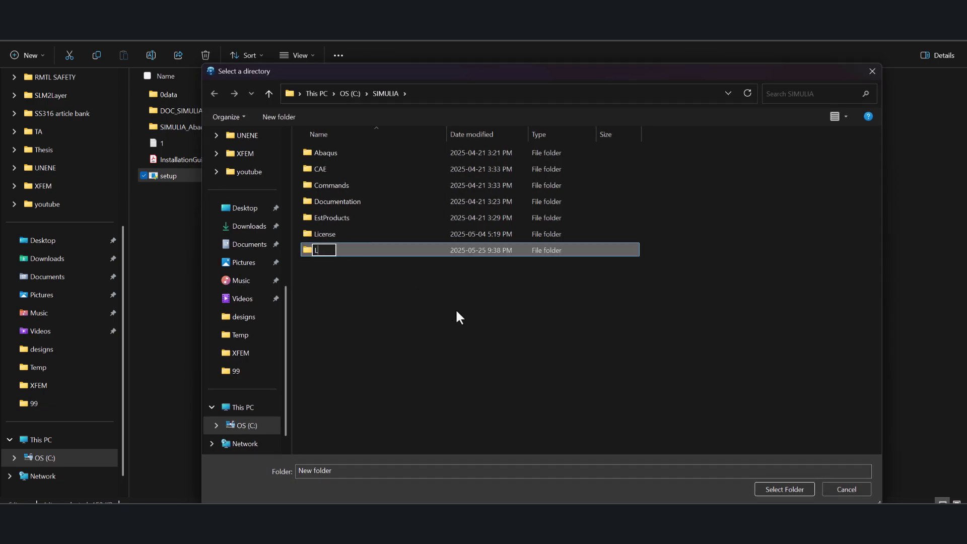
text(E)
key(Return)
key(Return)
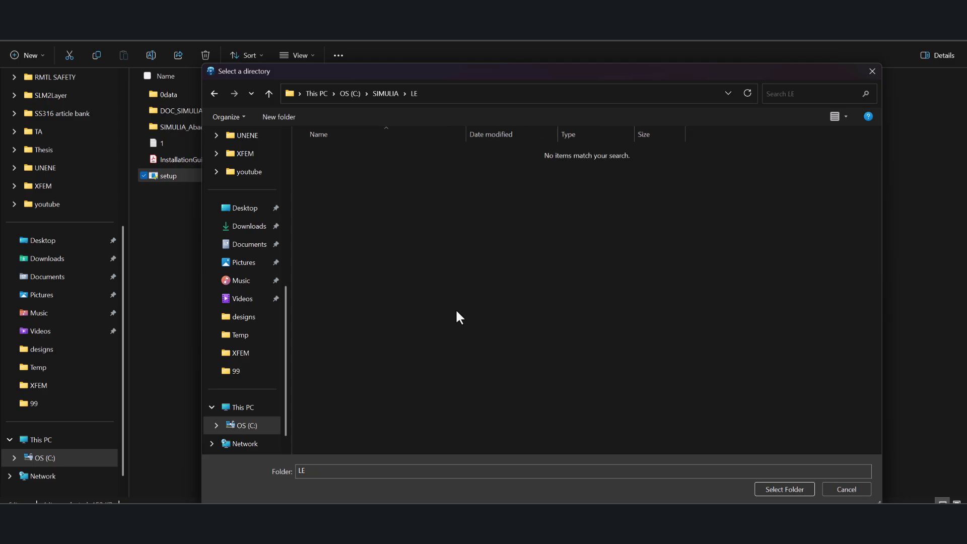
drag(676, 72, 667, 40)
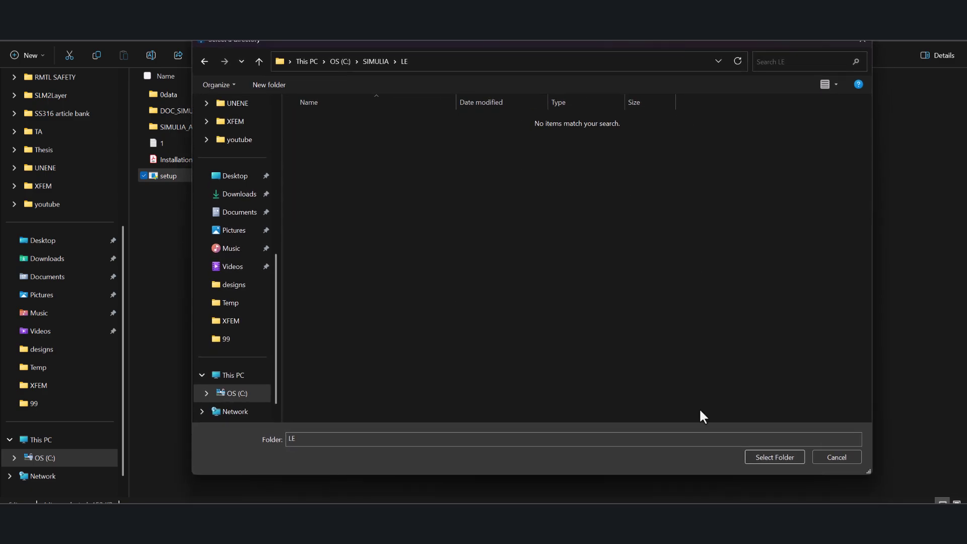
click(765, 459)
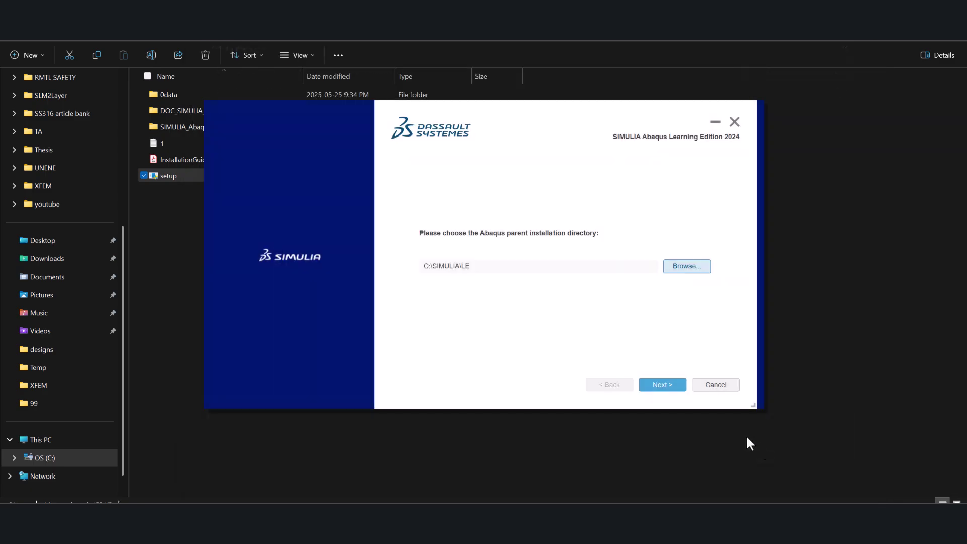
click(662, 385)
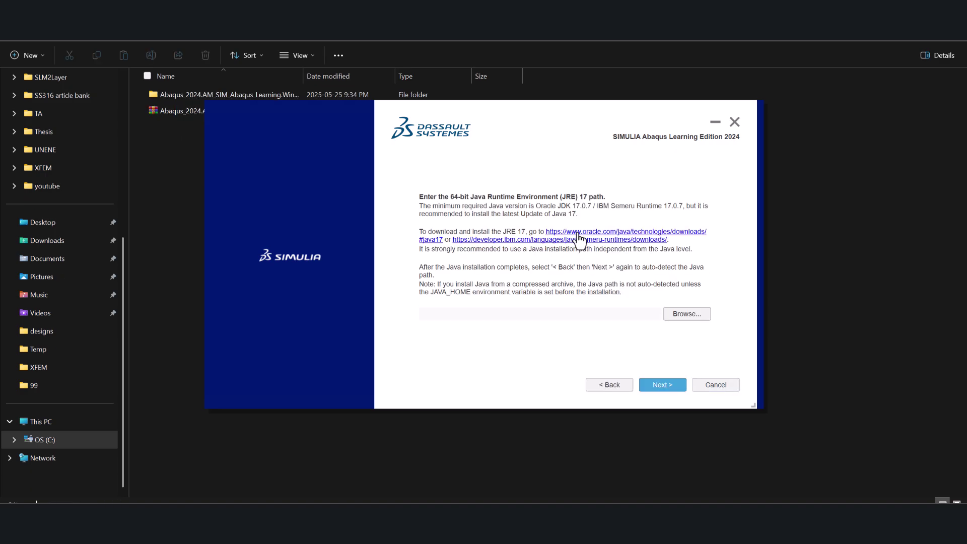
- Request the Windows x64 JDK 17 installer, accept the Oracle license, and submit a new Oracle account
click(578, 239)
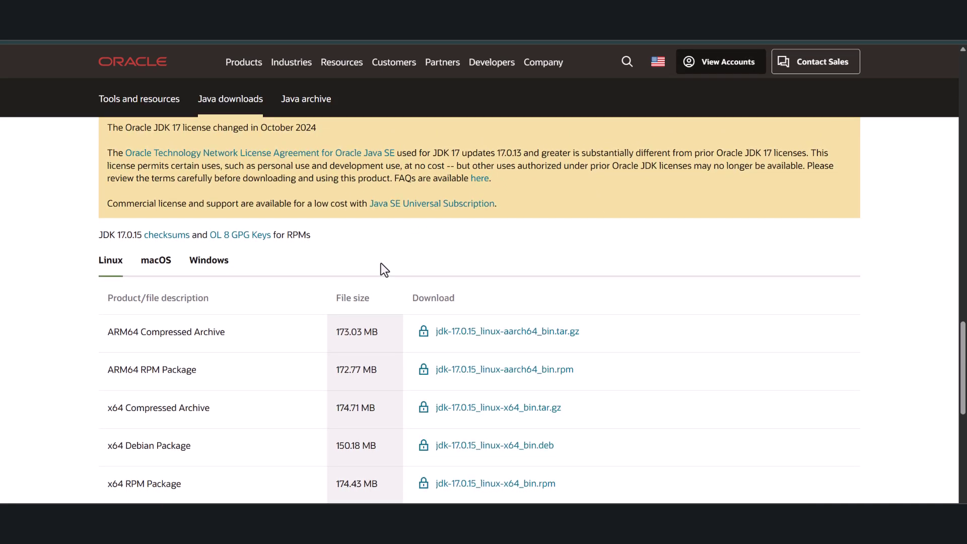
scroll(121, 249, down, 1)
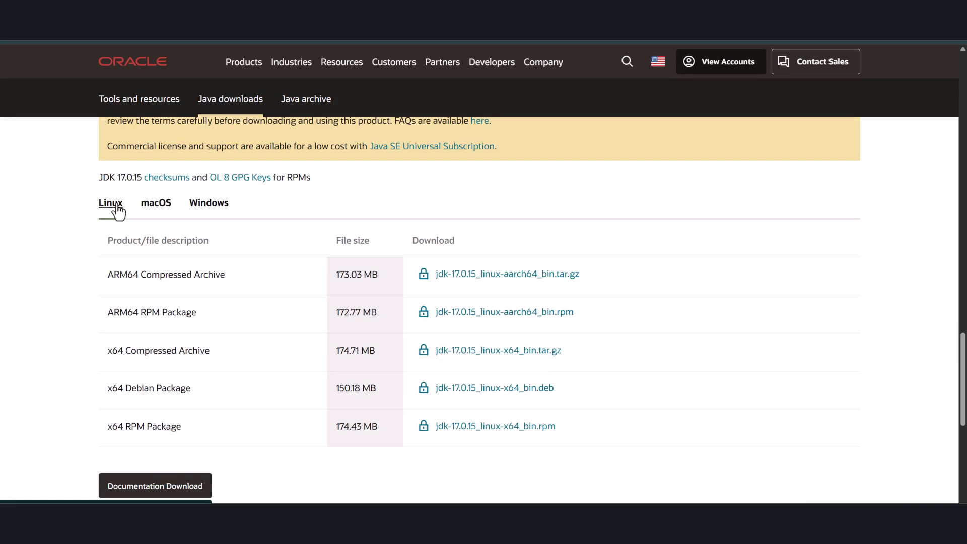
click(209, 202)
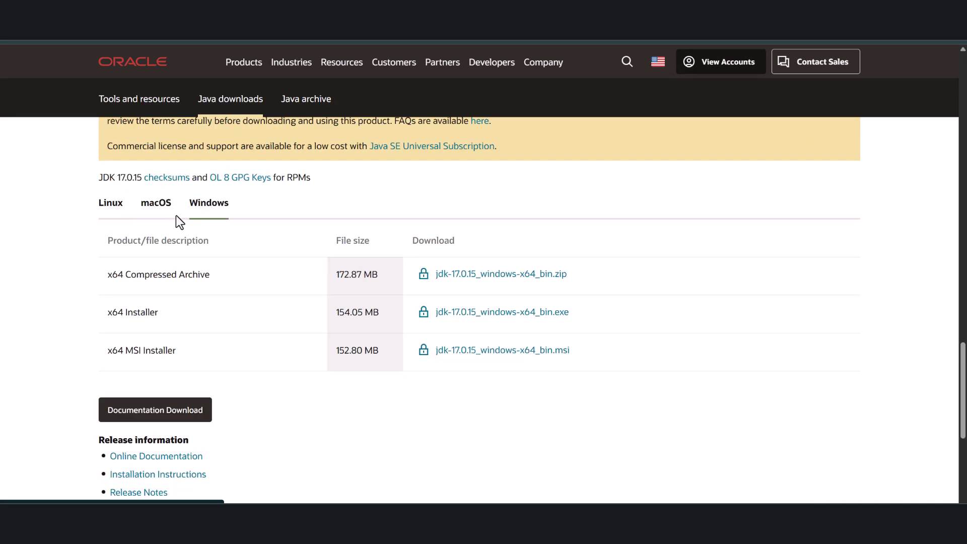
click(466, 312)
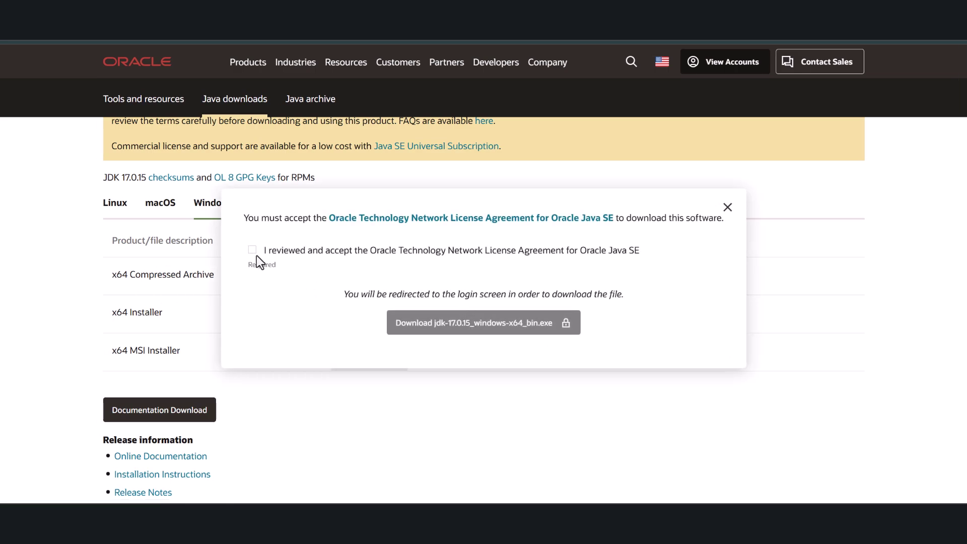
click(252, 250)
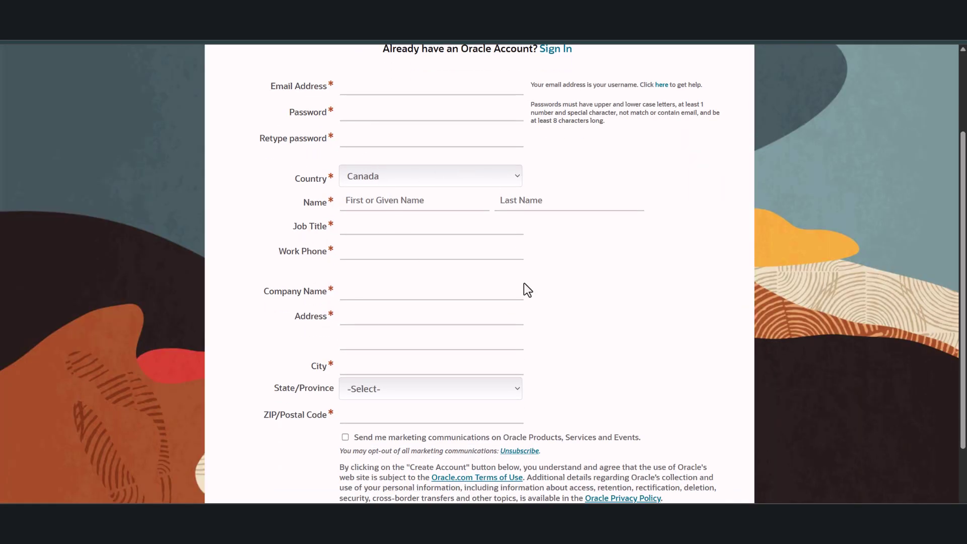
scroll(489, 266, down, 1)
scroll(496, 266, up, 3)
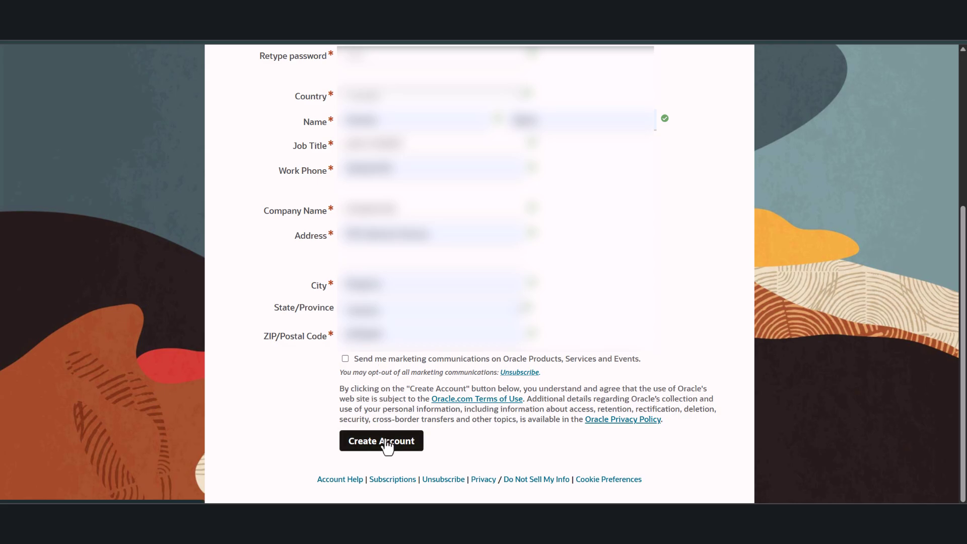
click(381, 440)
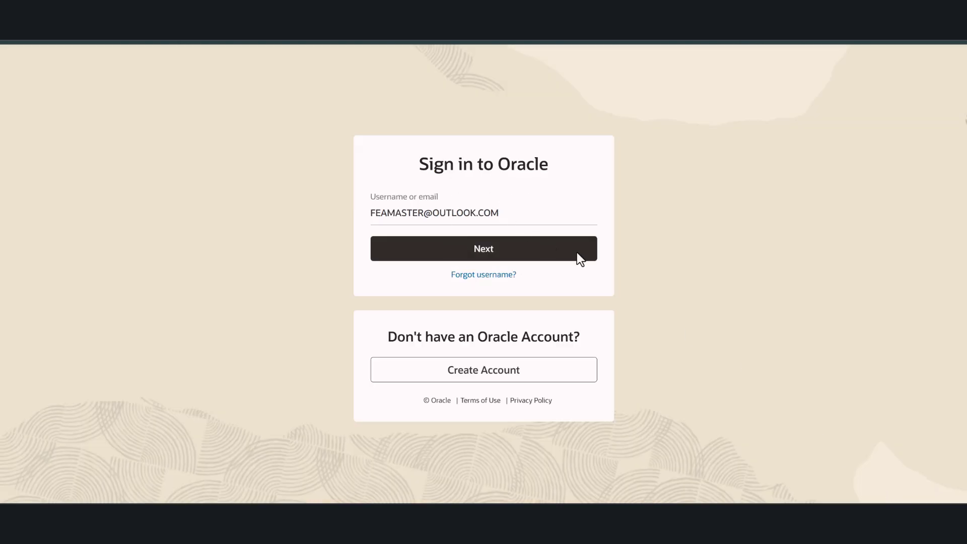
- Sign in to Oracle and select the downloaded jdk-17.0.15_windows-x64_bin installer in File Explorer
click(576, 253)
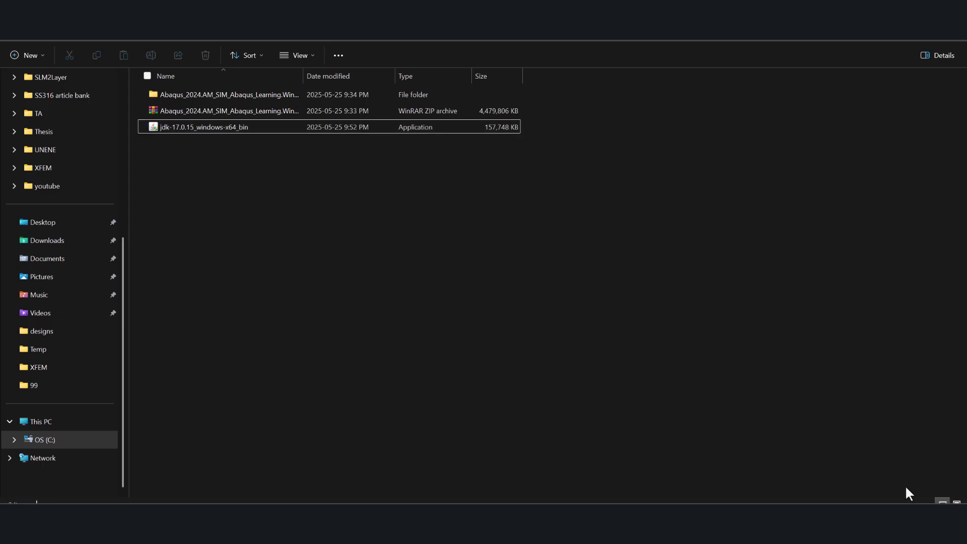
click(218, 127)
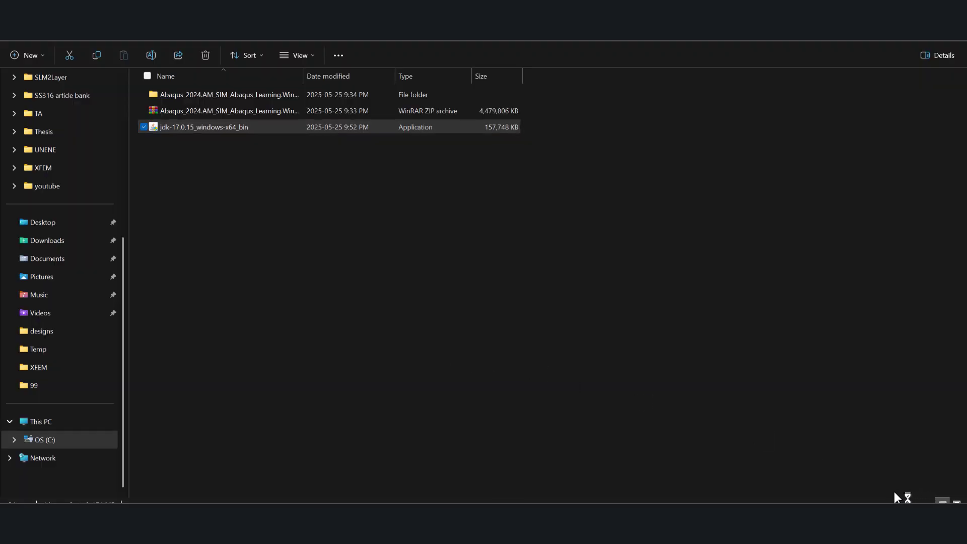
- Install JDK 17.0.15 to C:\Program Files\Java\jdk-17 and close the completed setup
click(542, 354)
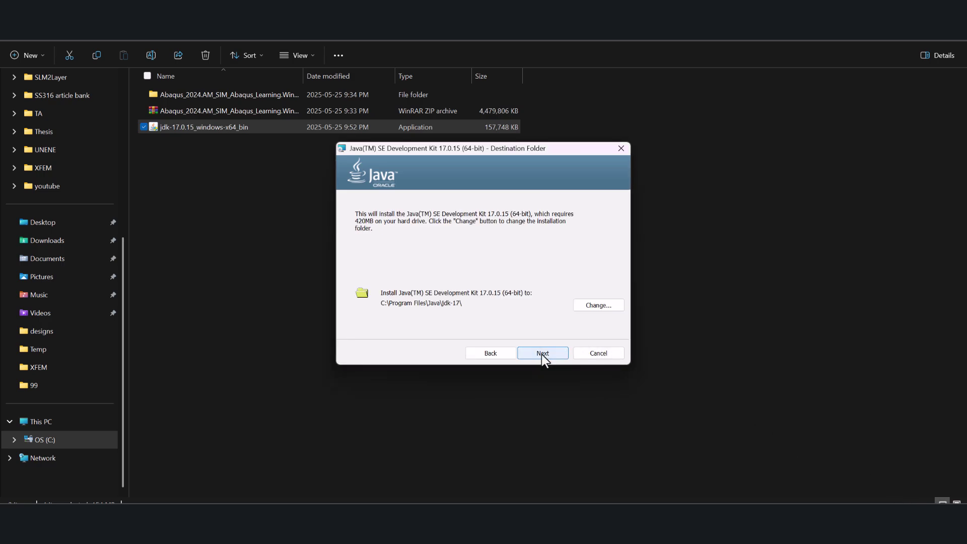
click(541, 355)
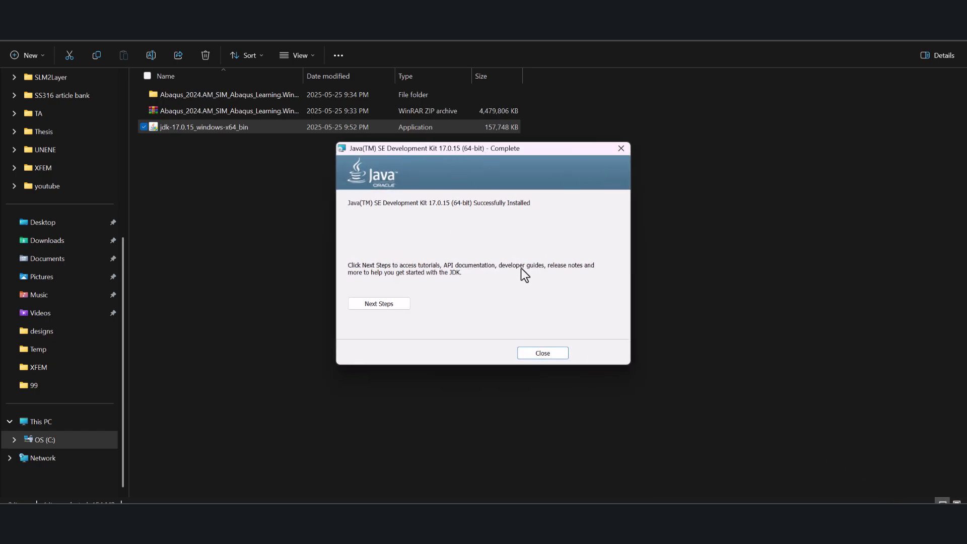
click(538, 353)
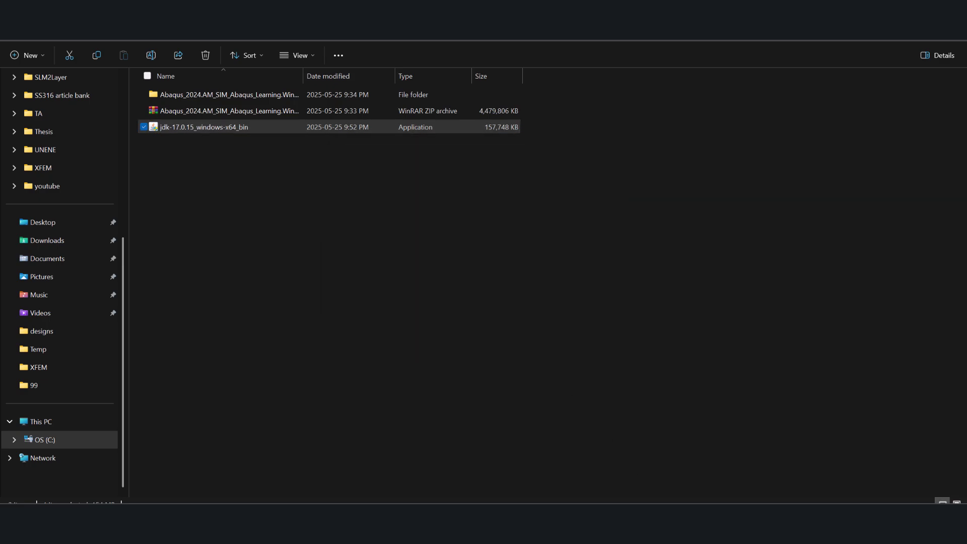
- Set the Abaqus installer's Java path to C:\Program Files\Java\jdk-17 and allow Java through the firewall
click(686, 314)
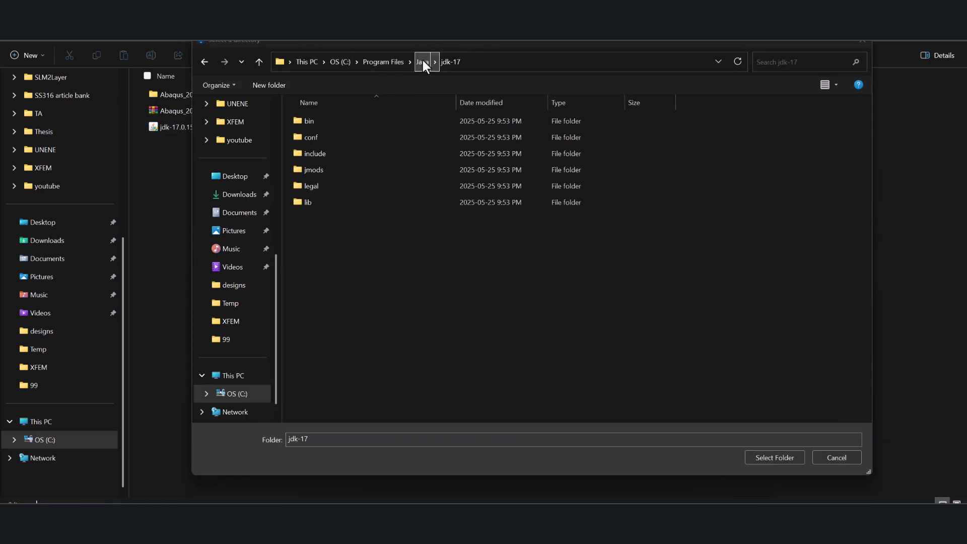
click(774, 456)
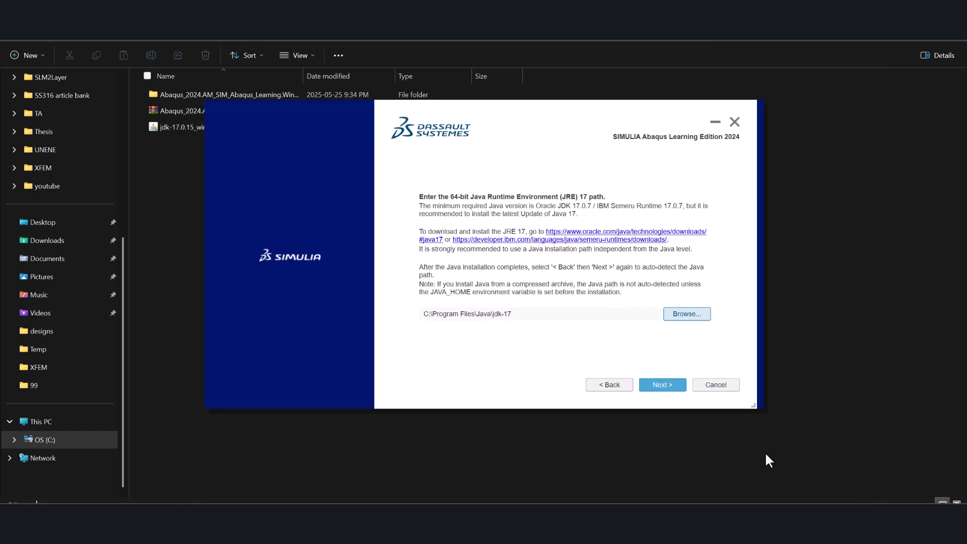
click(662, 383)
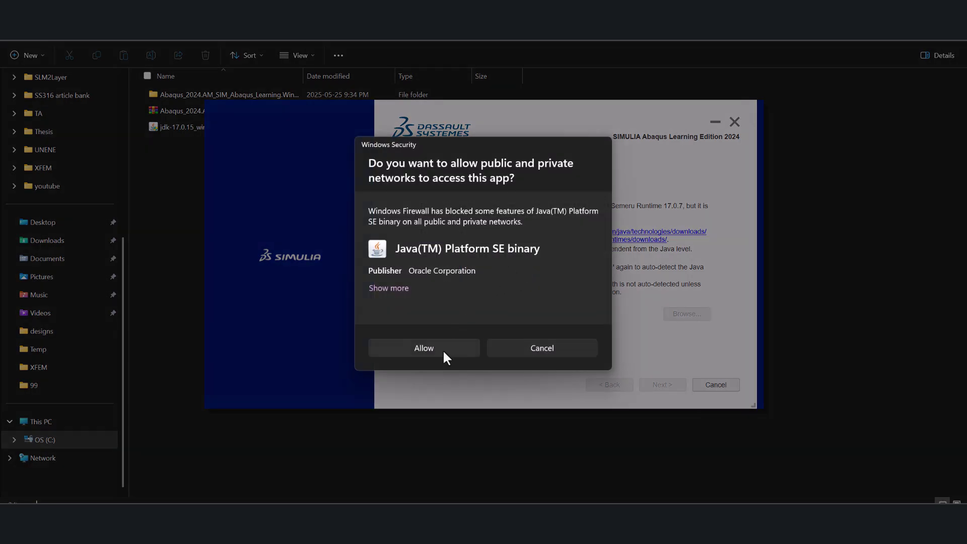
click(443, 349)
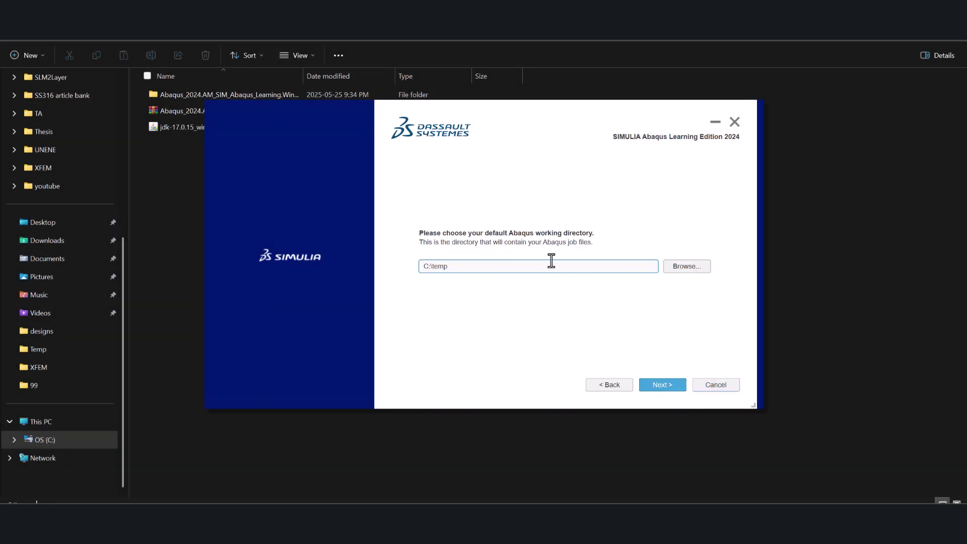
- Keep C:\temp as working directory, install Abaqus, close the installer, and bring up Start
click(657, 385)
click(655, 386)
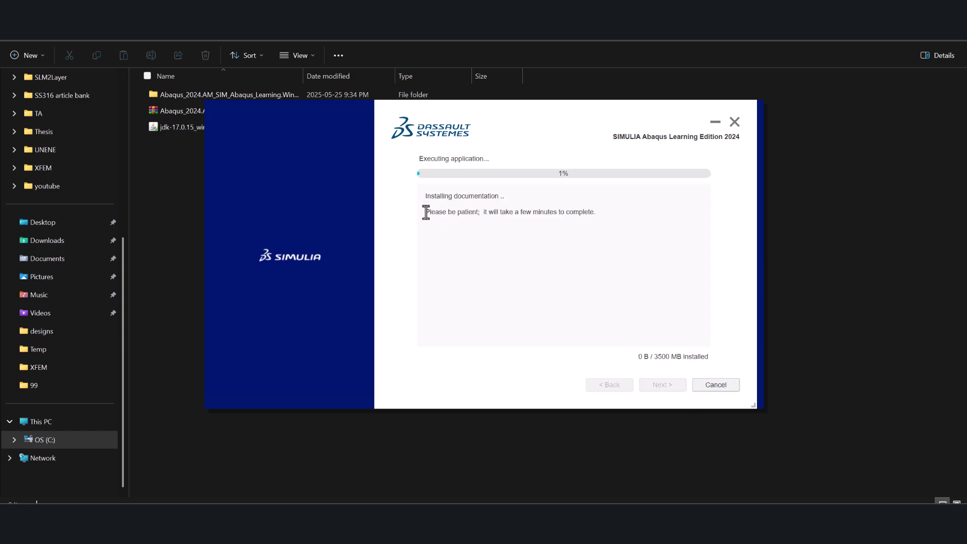
drag(425, 211, 497, 213)
click(500, 247)
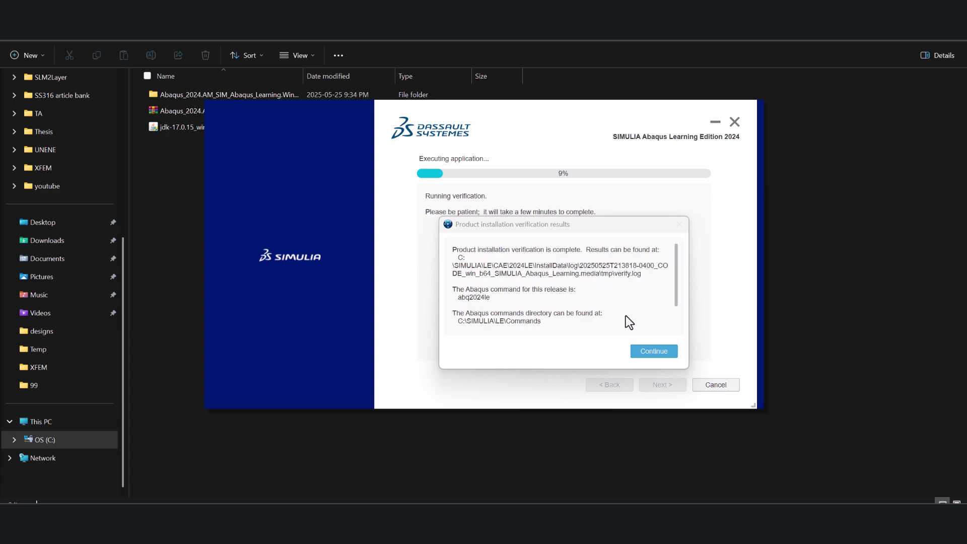
click(651, 351)
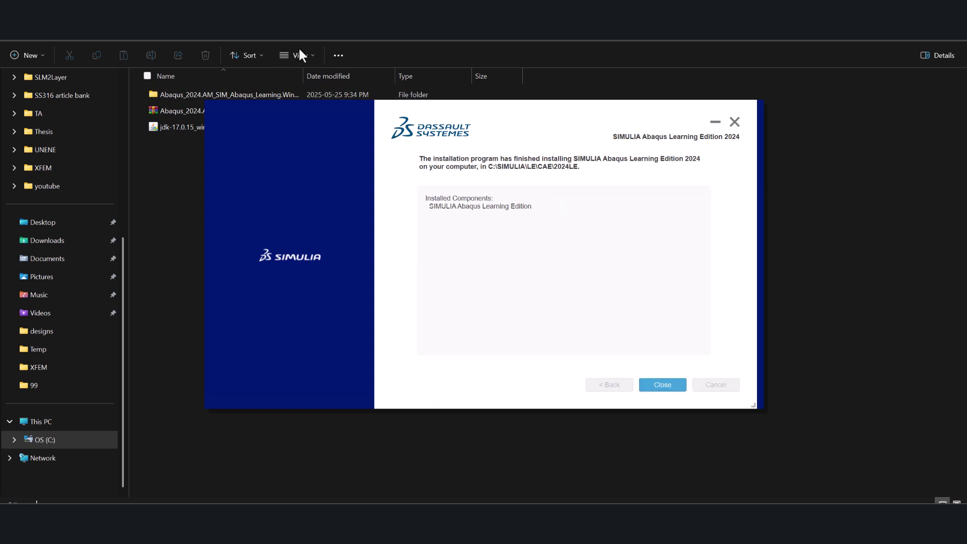
click(659, 386)
key(super)
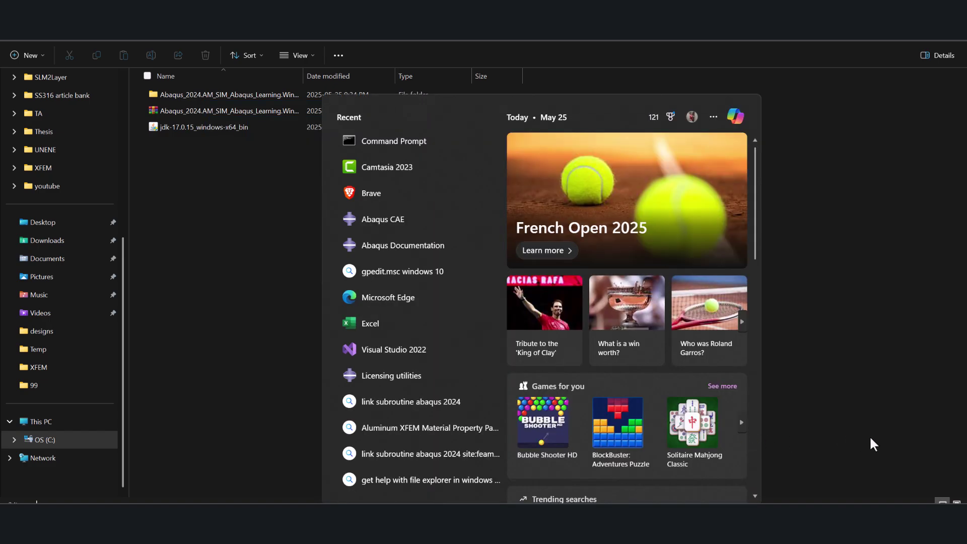
text(abaqus cae)
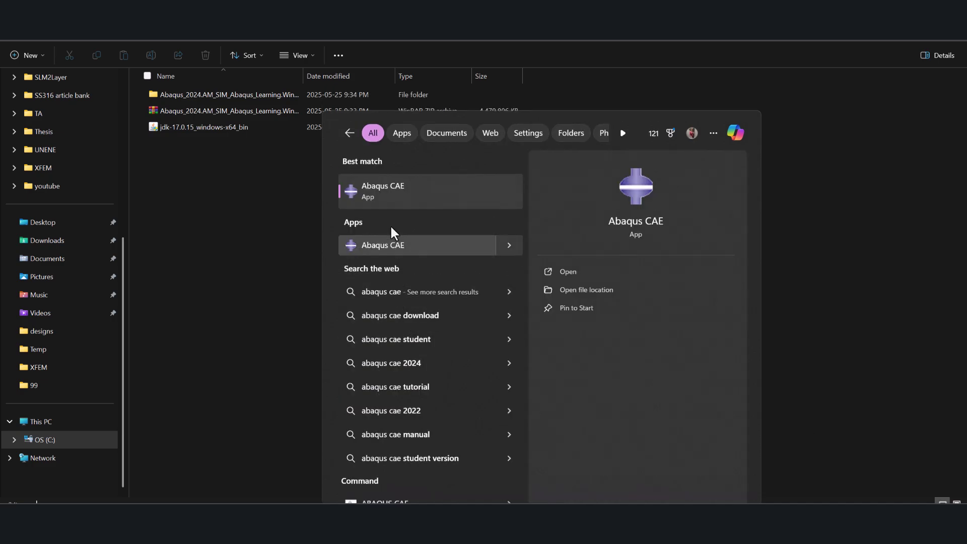
- Launch Abaqus/CAE, open directcycle.cae from Recent Files, and switch to the Mesh module
key(Return)
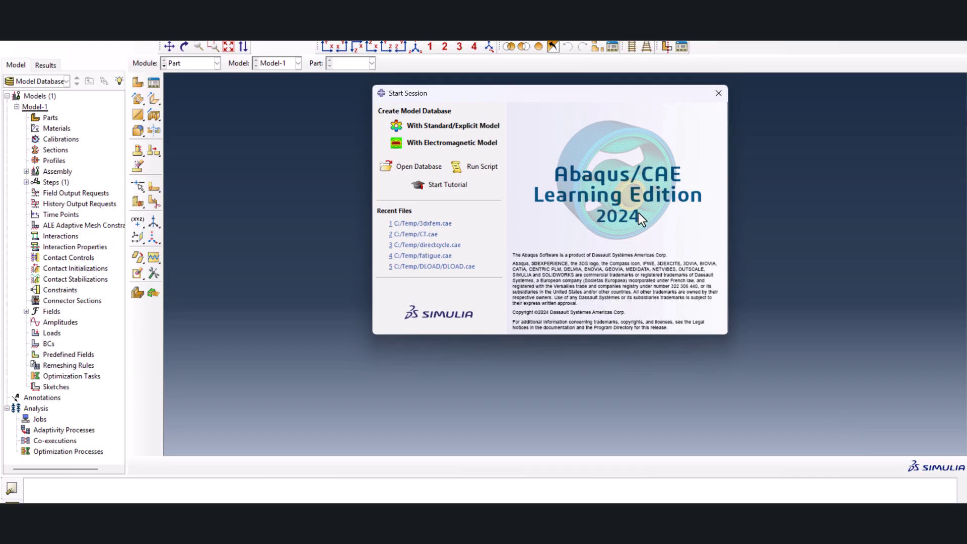
click(427, 245)
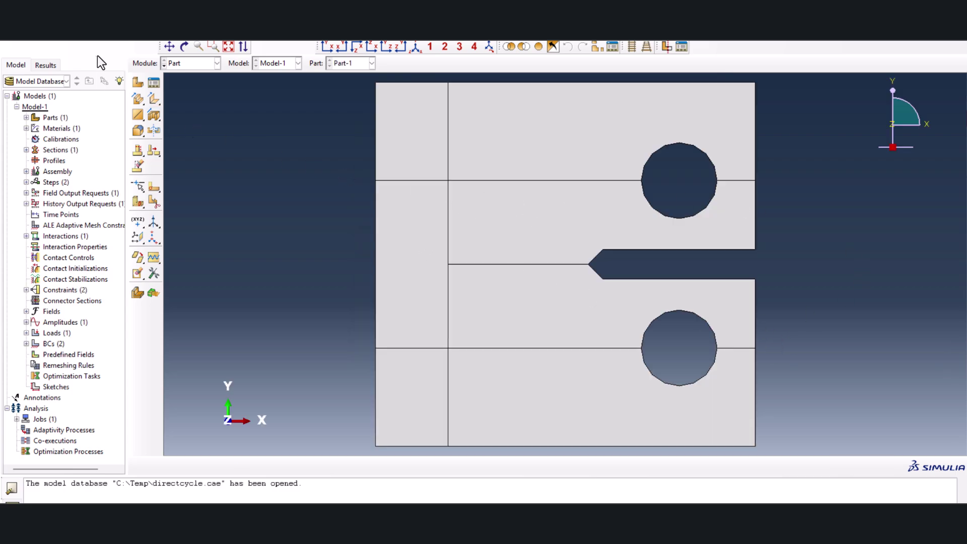
click(189, 62)
click(180, 88)
click(189, 64)
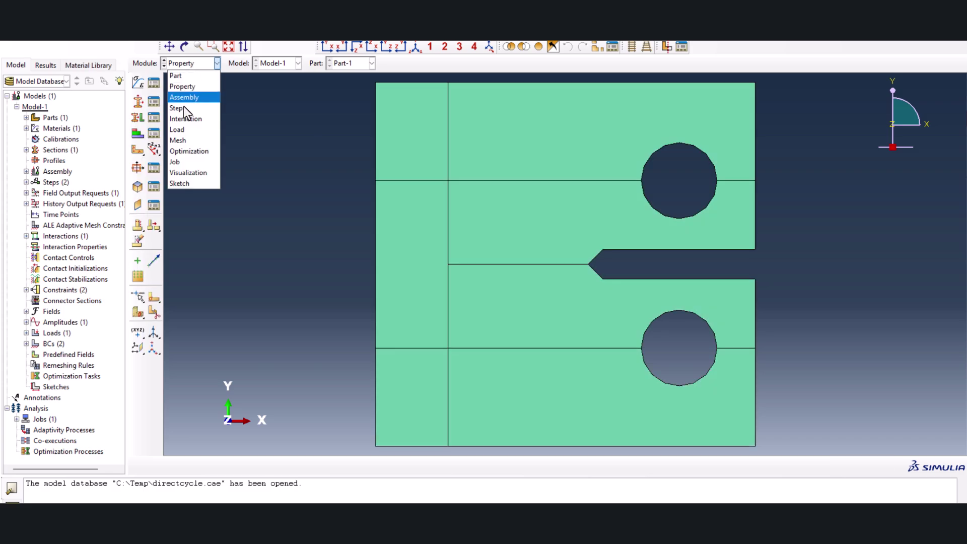
click(188, 141)
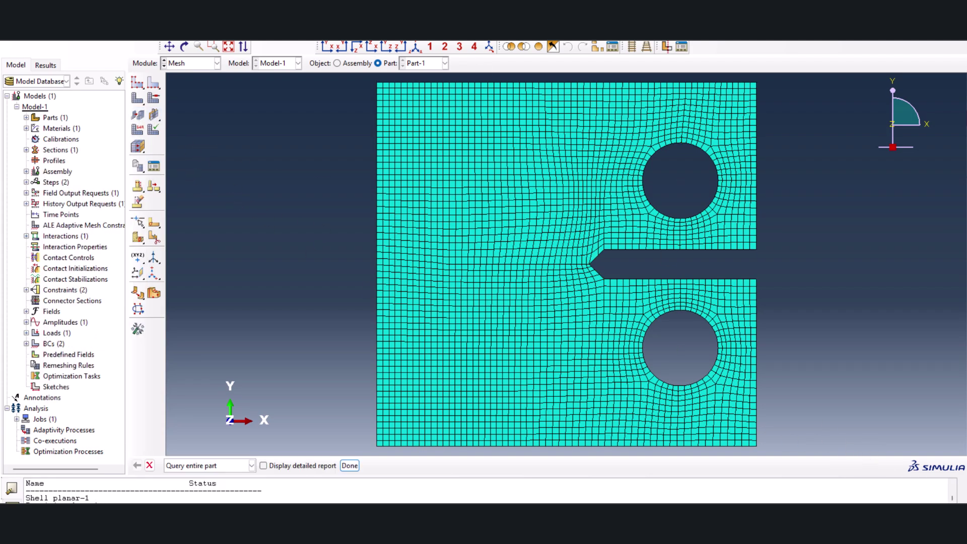
- Query the mesh statistics, showing the part has 3428 nodes
click(387, 47)
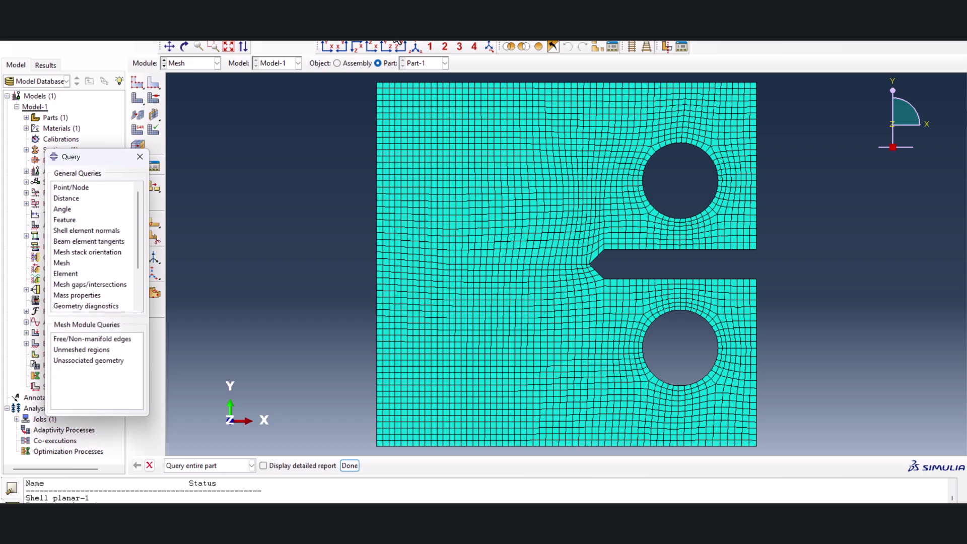
click(68, 263)
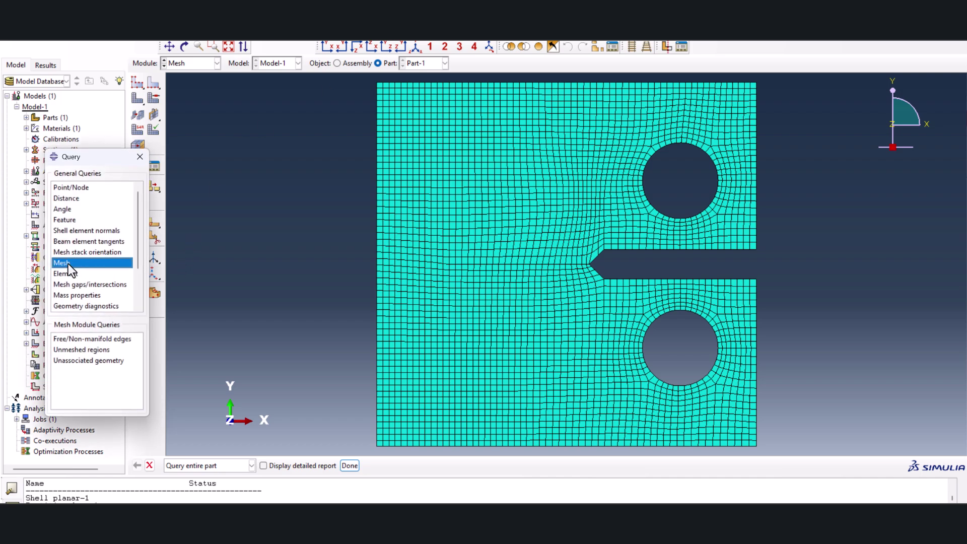
click(348, 466)
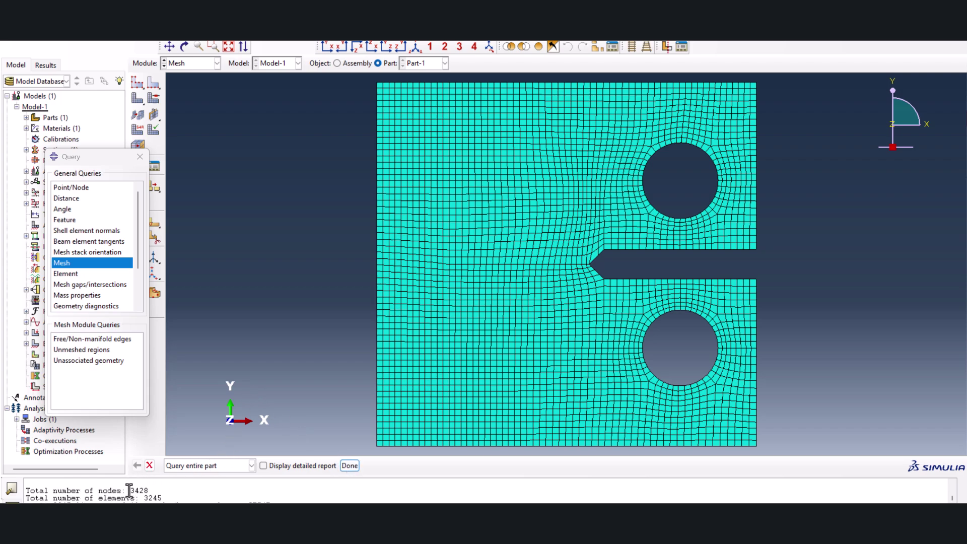
drag(130, 490, 150, 490)
click(136, 155)
- Submit Job-2 from the Job Manager, overwrite the old files, and dismiss the 1,000-node limit error
click(189, 63)
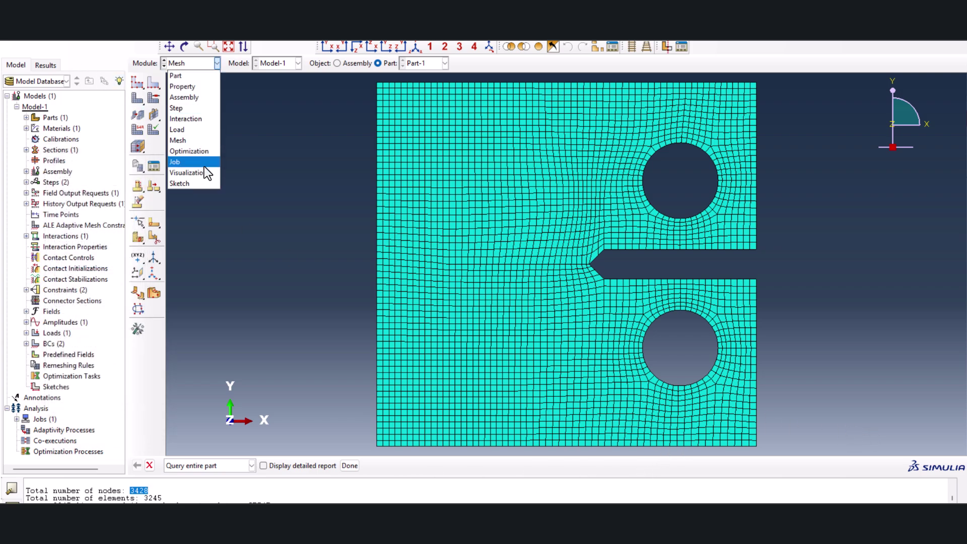
click(176, 162)
double_click(438, 220)
click(472, 207)
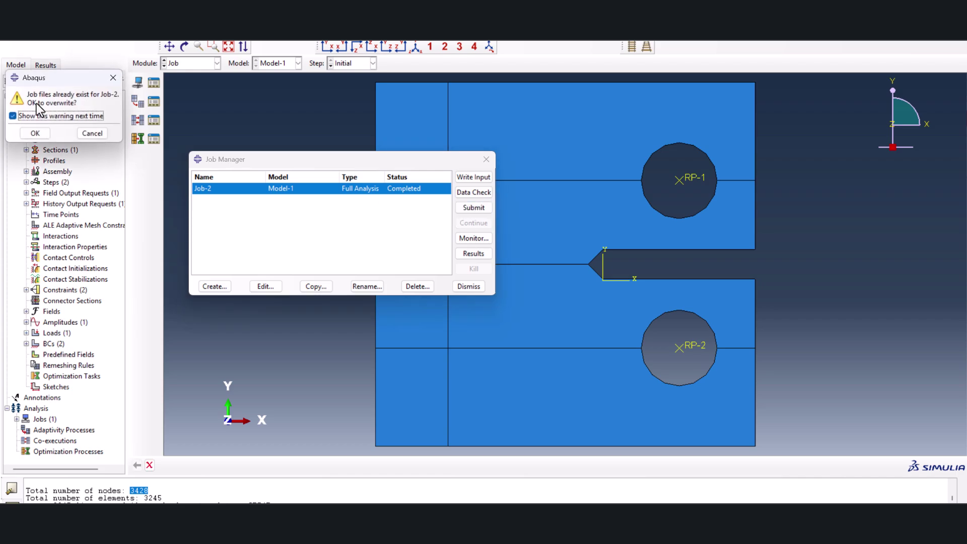
click(34, 133)
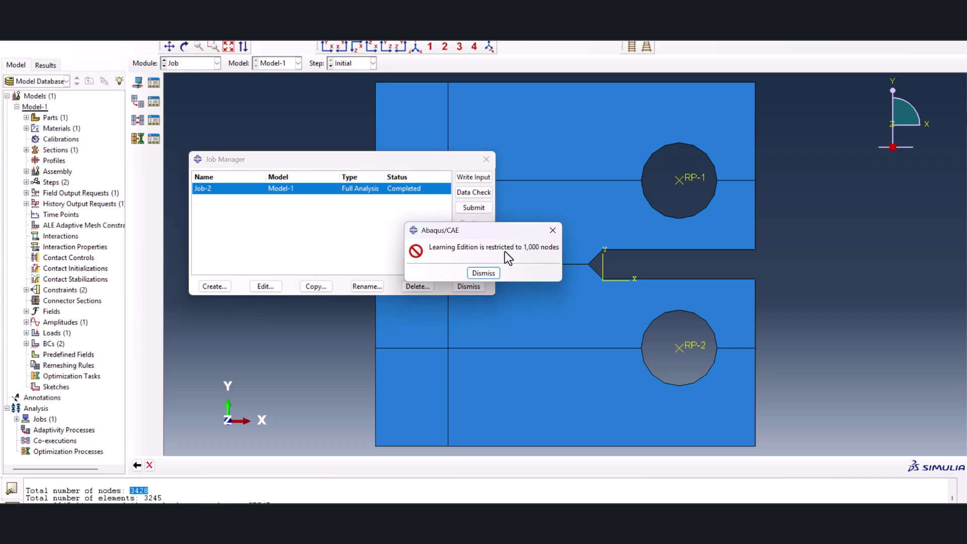
click(483, 273)
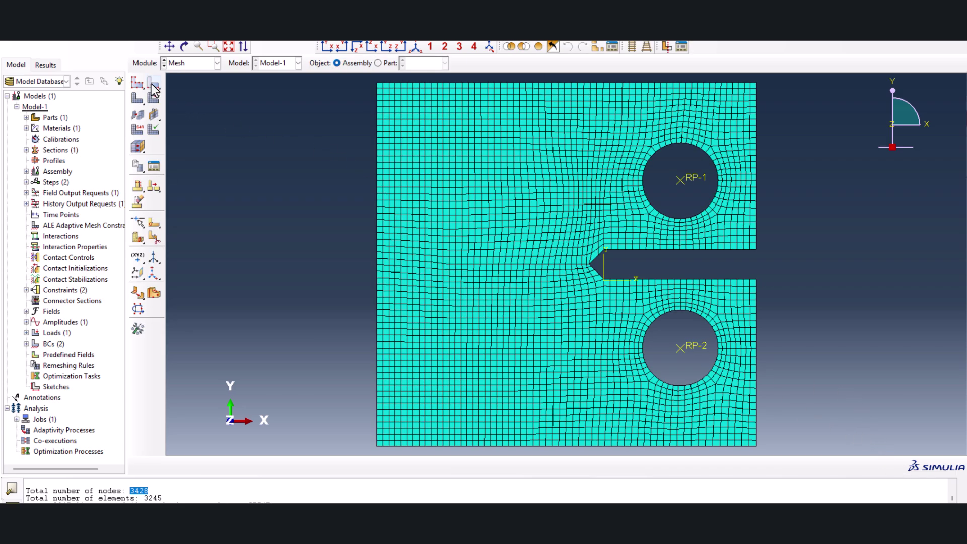
- Seed Part-1 with global size 5 and regenerate its mesh
click(138, 85)
click(483, 281)
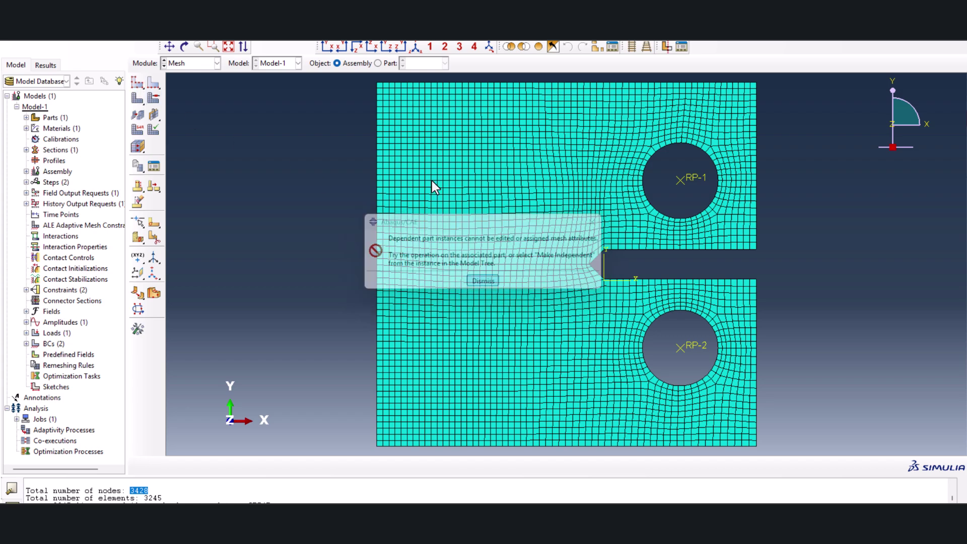
click(377, 63)
click(137, 84)
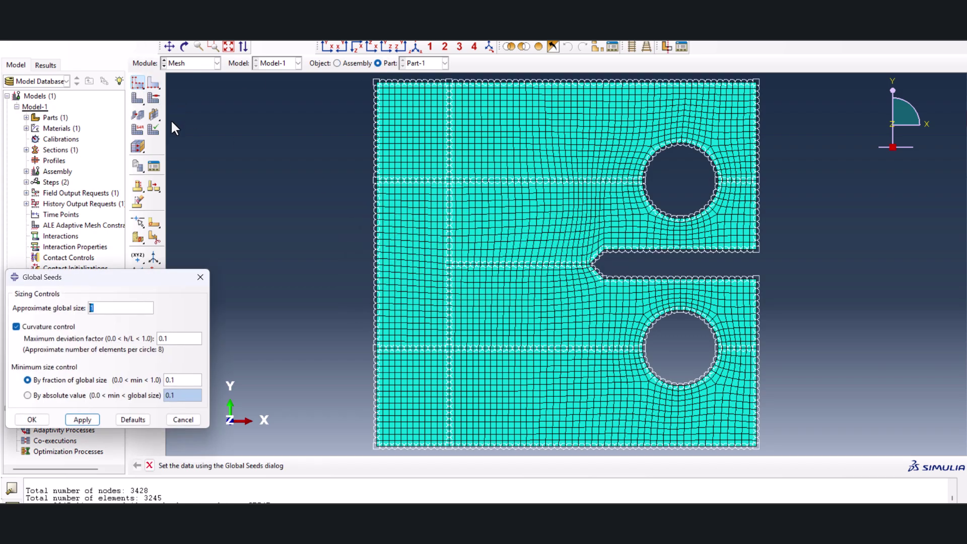
text(5)
click(82, 419)
key(Return)
- Confirm the new mesh has 438 nodes and plot Mises stress contours on the deformed shape
click(404, 46)
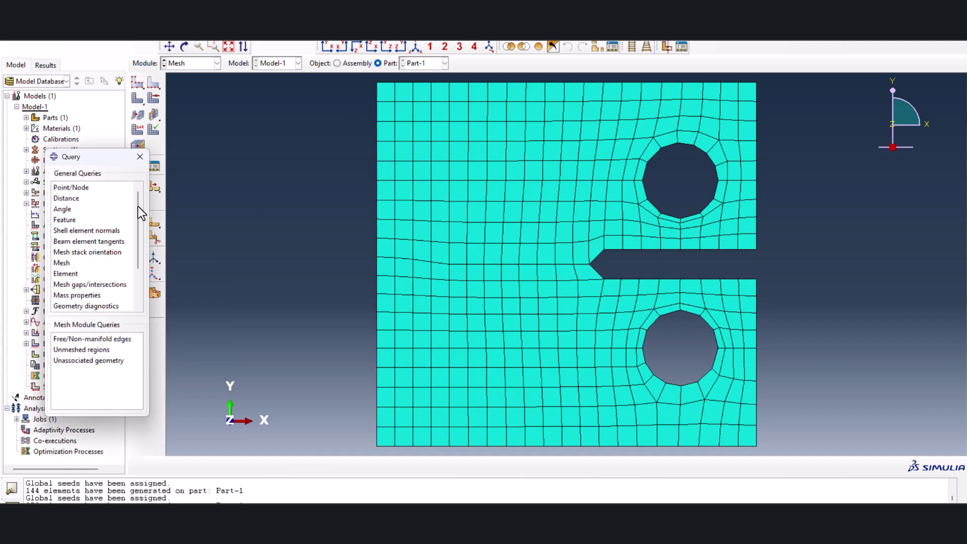
click(64, 262)
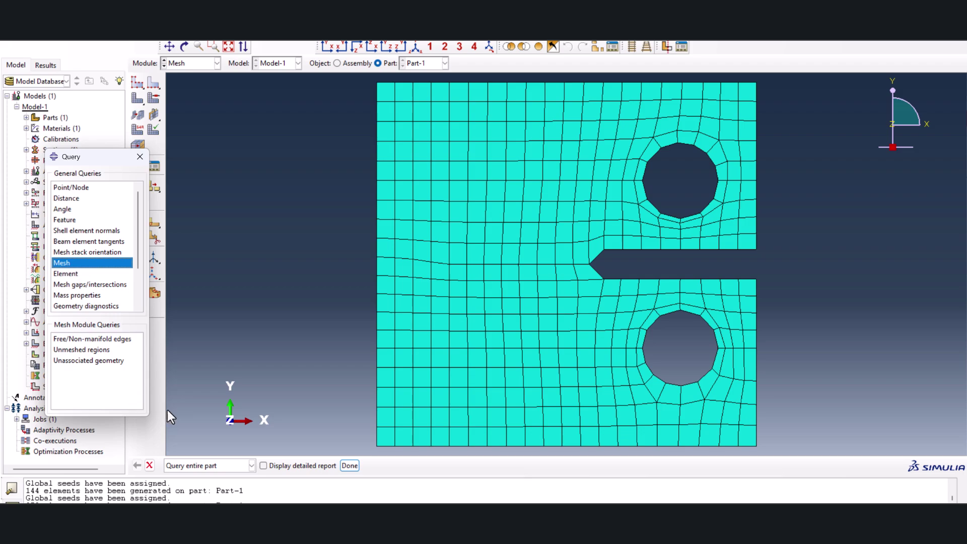
click(349, 465)
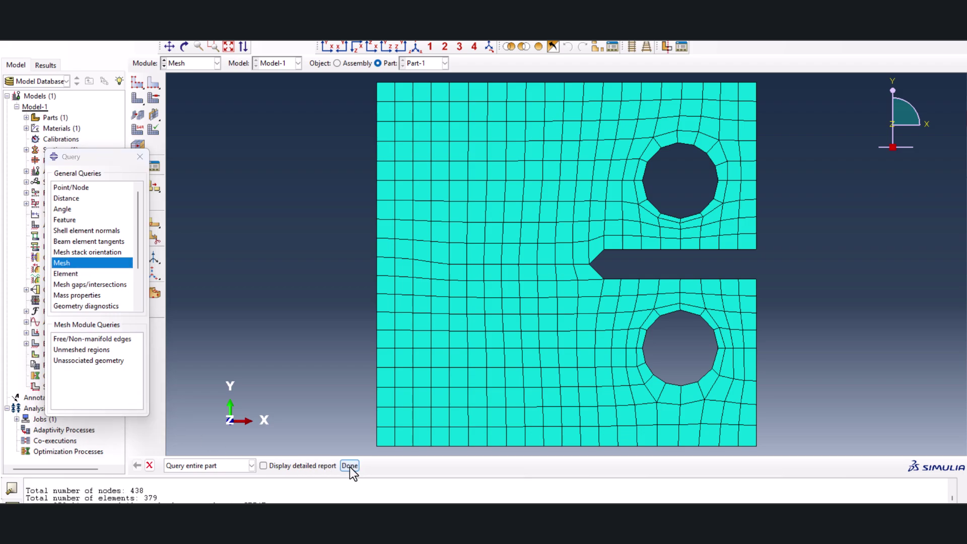
double_click(135, 491)
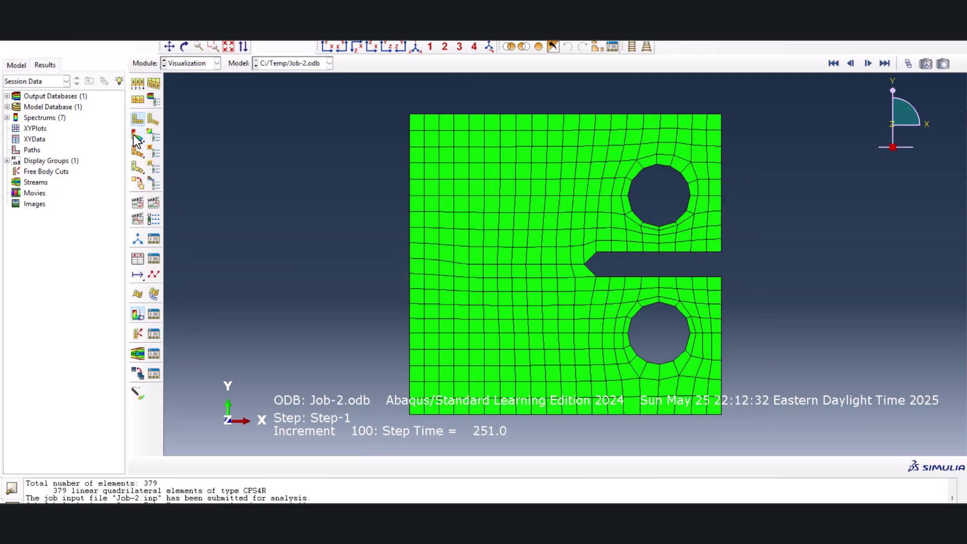
click(136, 136)
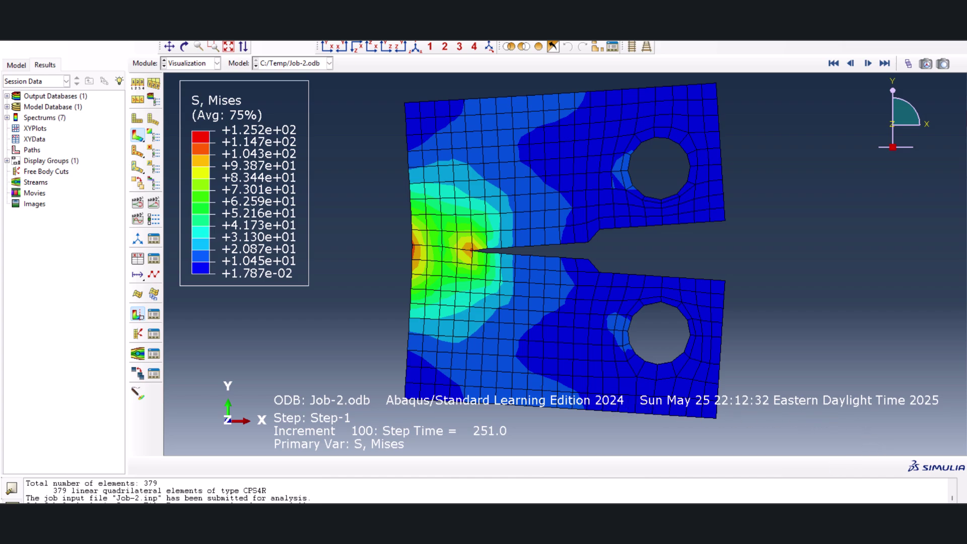
- Launch Abaqus Documentation from Start, then collapse and re-expand the Abaqus contents node
key(super)
text(AB)
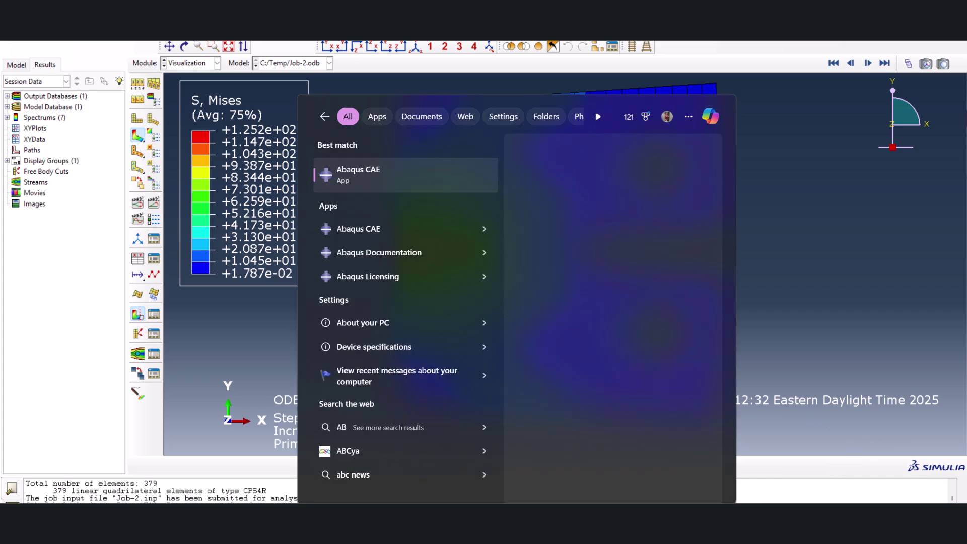
text(AQUS DOC)
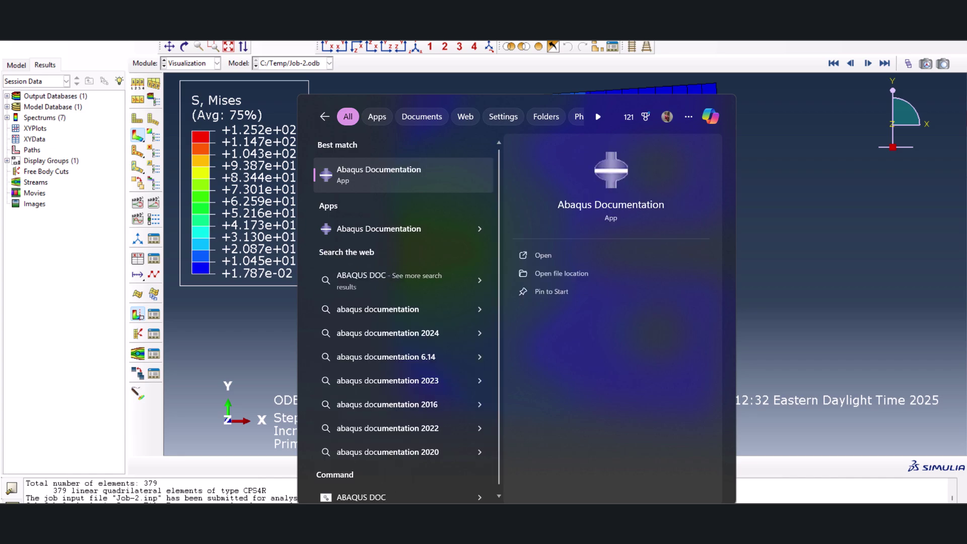
click(430, 231)
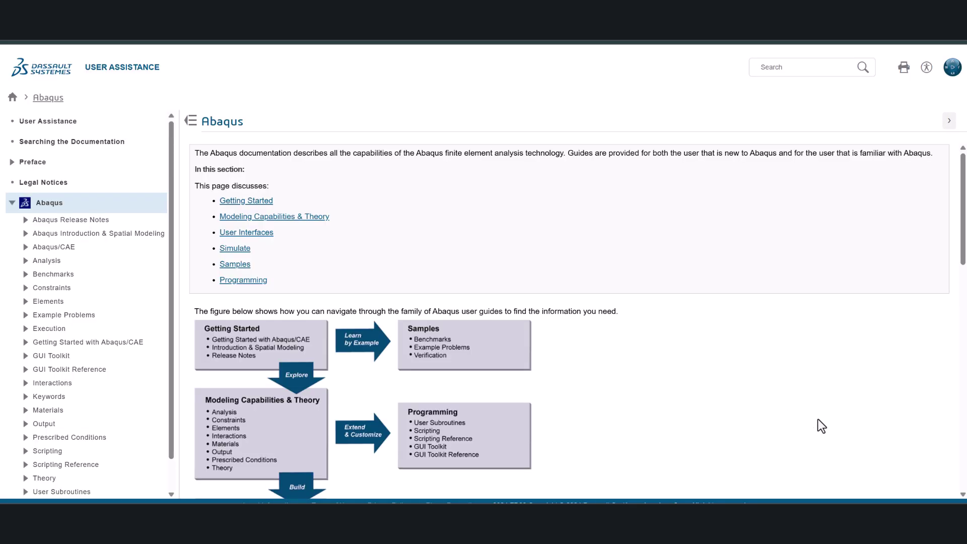
scroll(45, 212, down, 1)
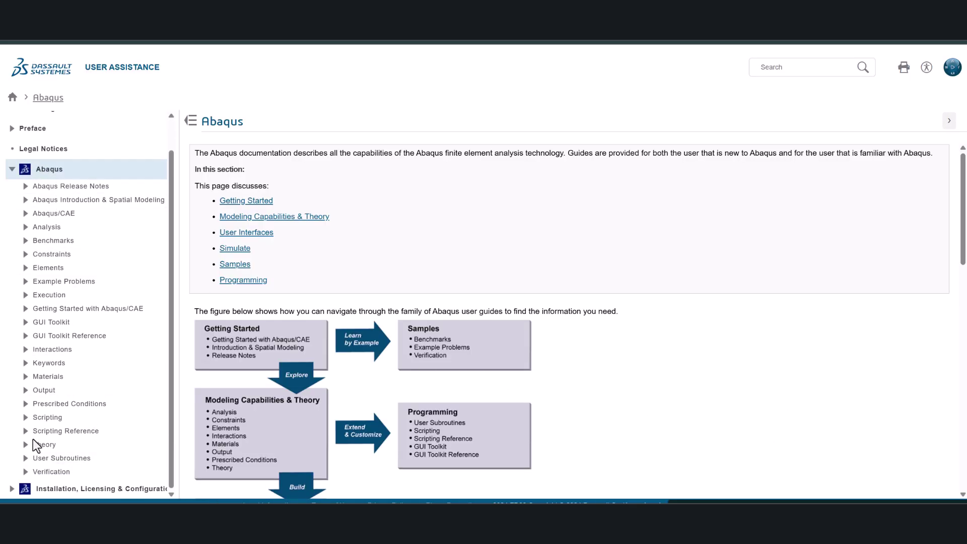
click(14, 169)
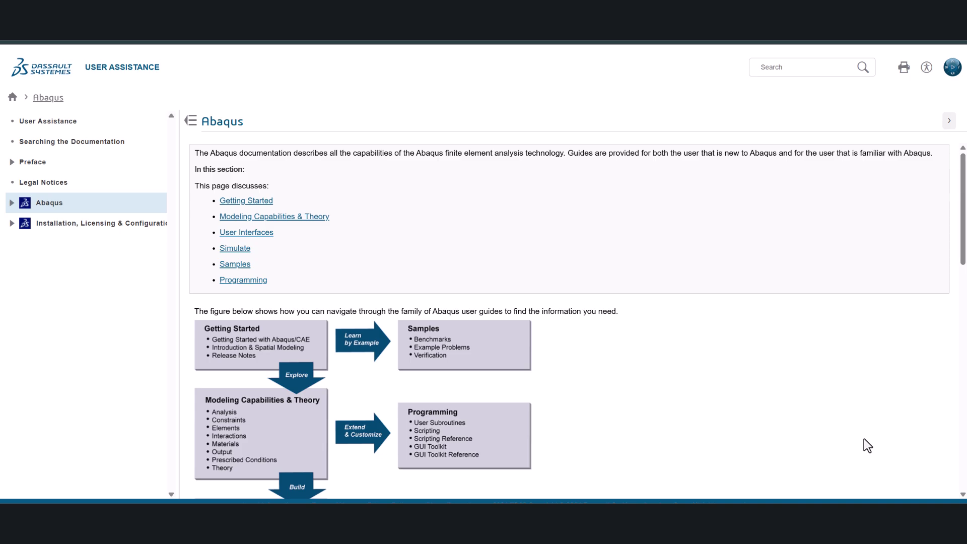
click(11, 202)
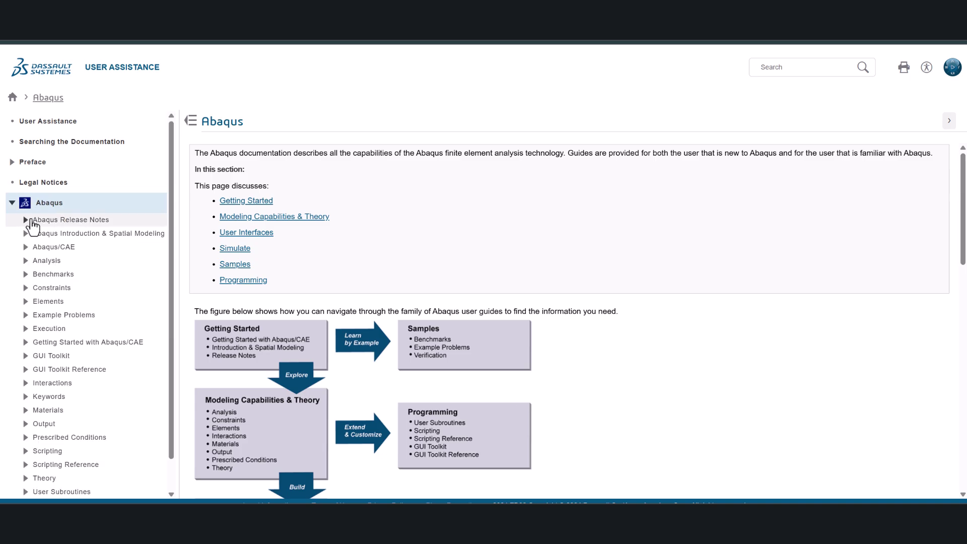
scroll(46, 291, down, 1)
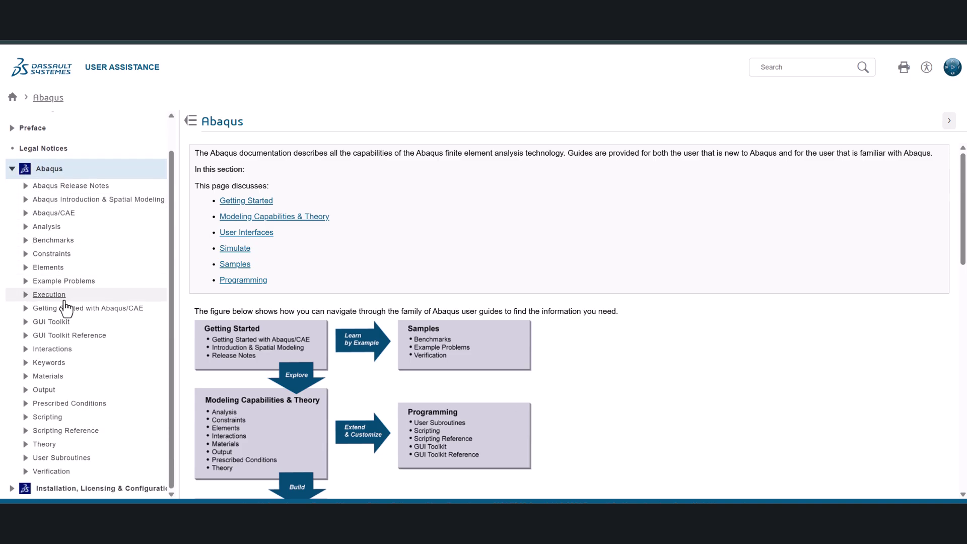